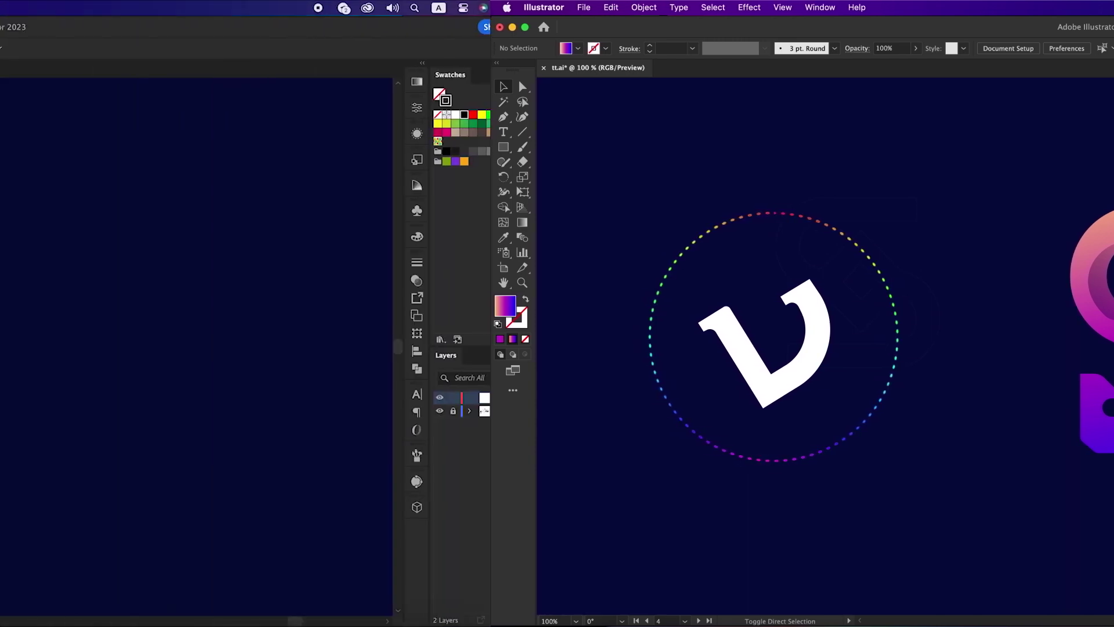
Set the stroke colour to white (#ffffff).
double_click(32, 319)
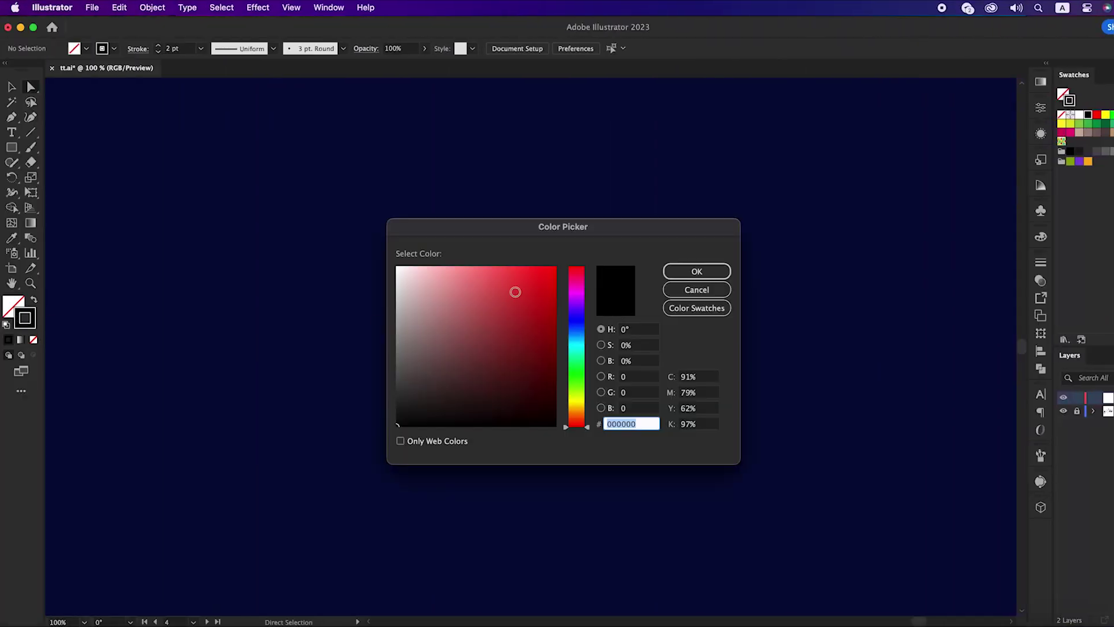
left_click_drag(451, 290, 393, 261)
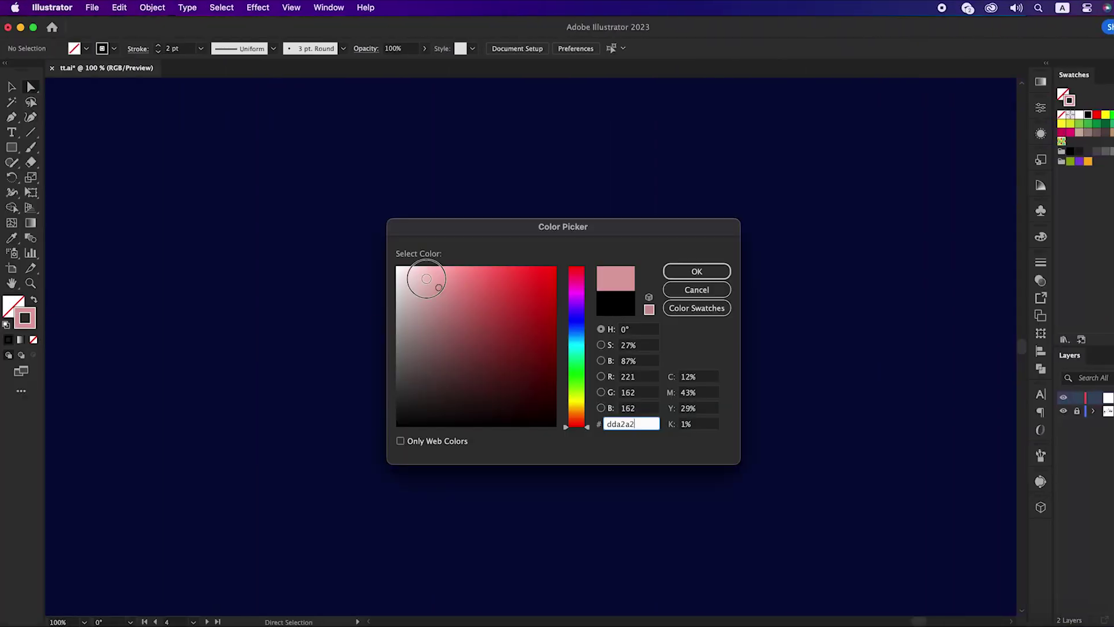
left_click(688, 274)
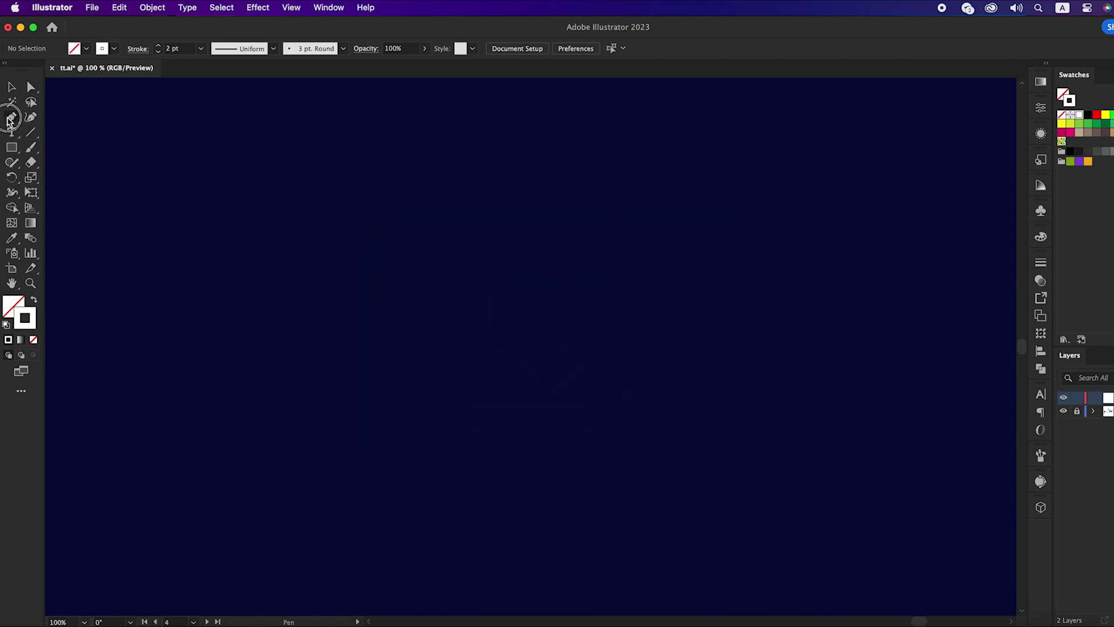
Draw a blocky, six-corner angular S path at the artboard centre with the Pen tool.
left_click_drag(11, 119, 61, 116)
left_click(607, 273)
left_click(480, 275, "shift")
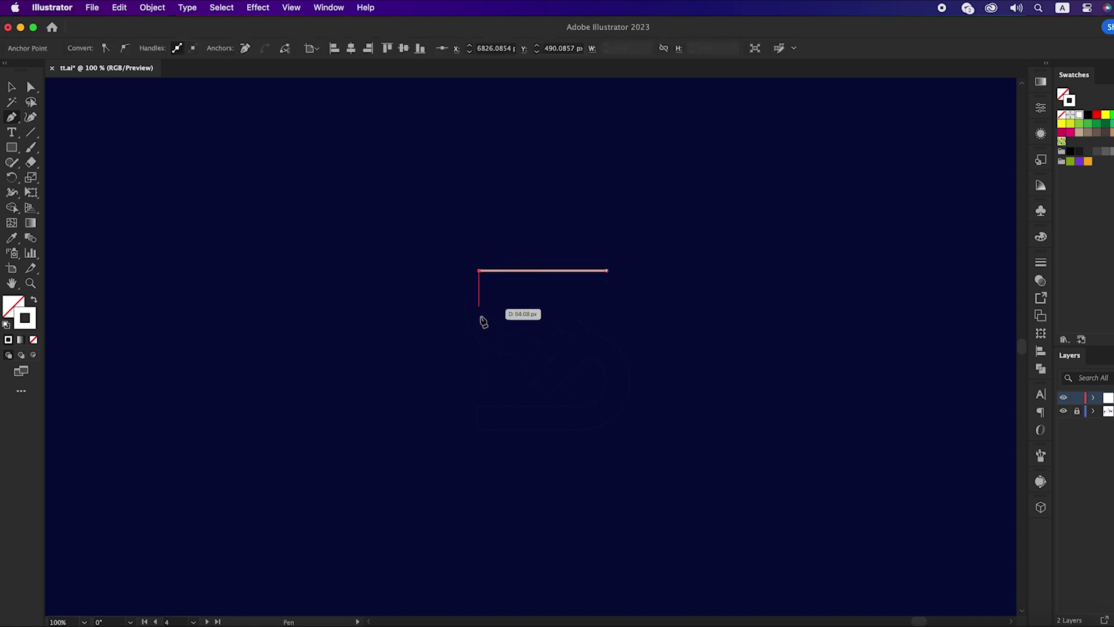
left_click(480, 343, "shift")
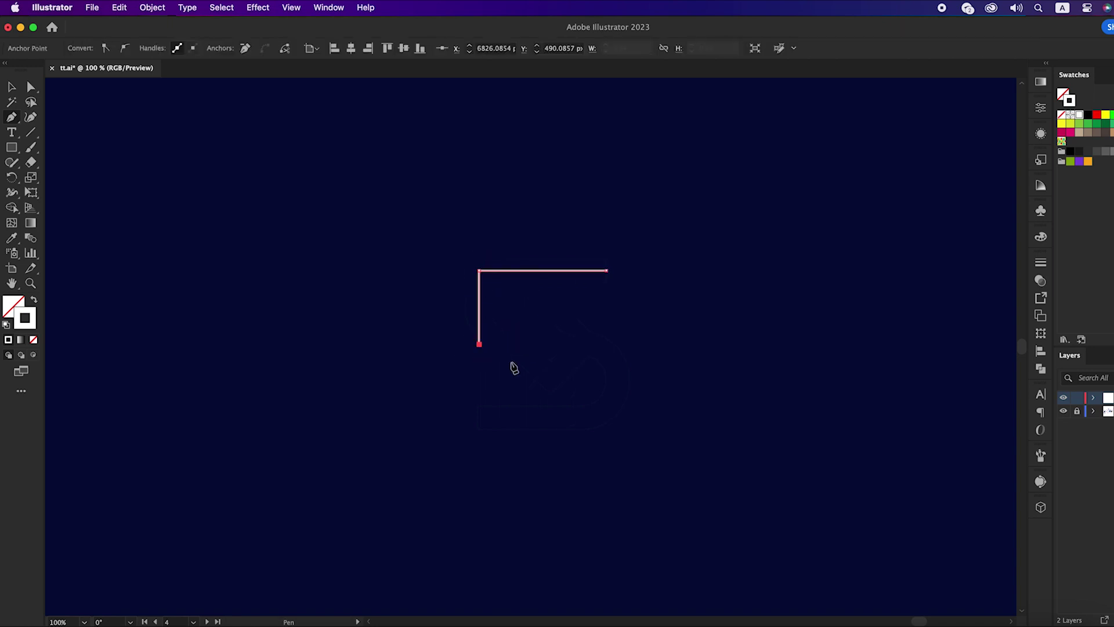
left_click(614, 345, "shift")
left_click(613, 424, "shift")
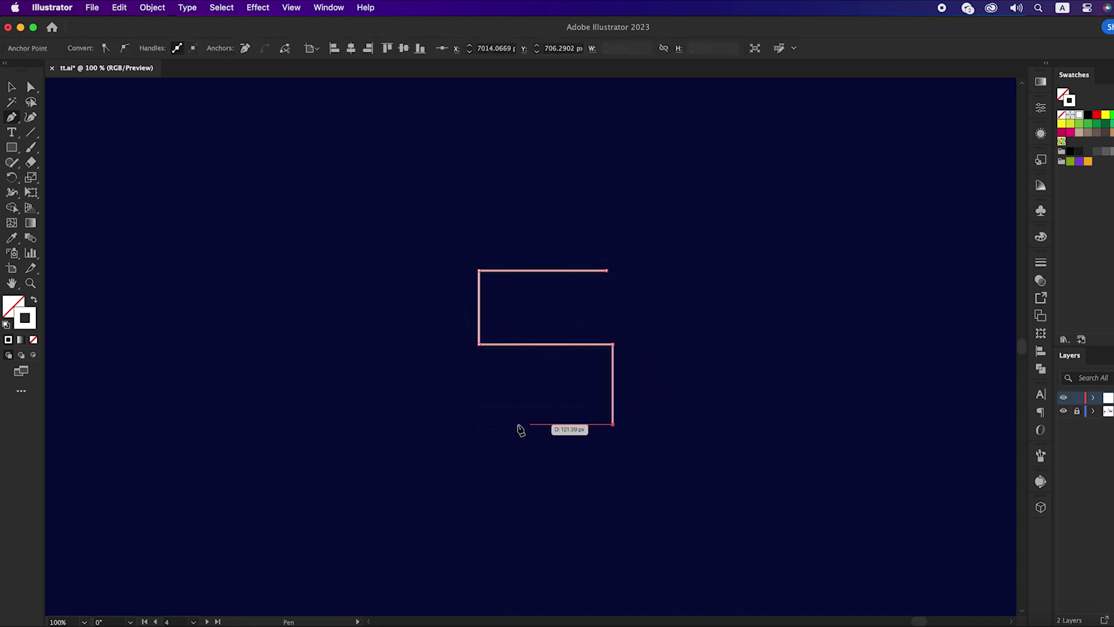
left_click(480, 424)
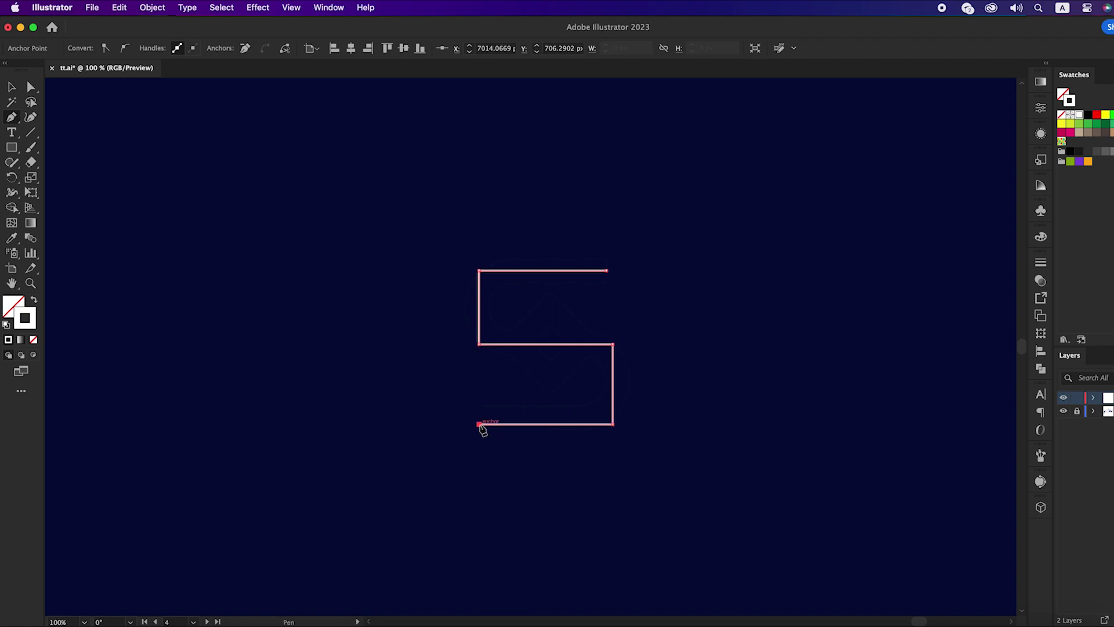
key("v")
left_click(557, 480)
Give the S path a 34 pt stroke weight.
left_click_drag(498, 232, 535, 288)
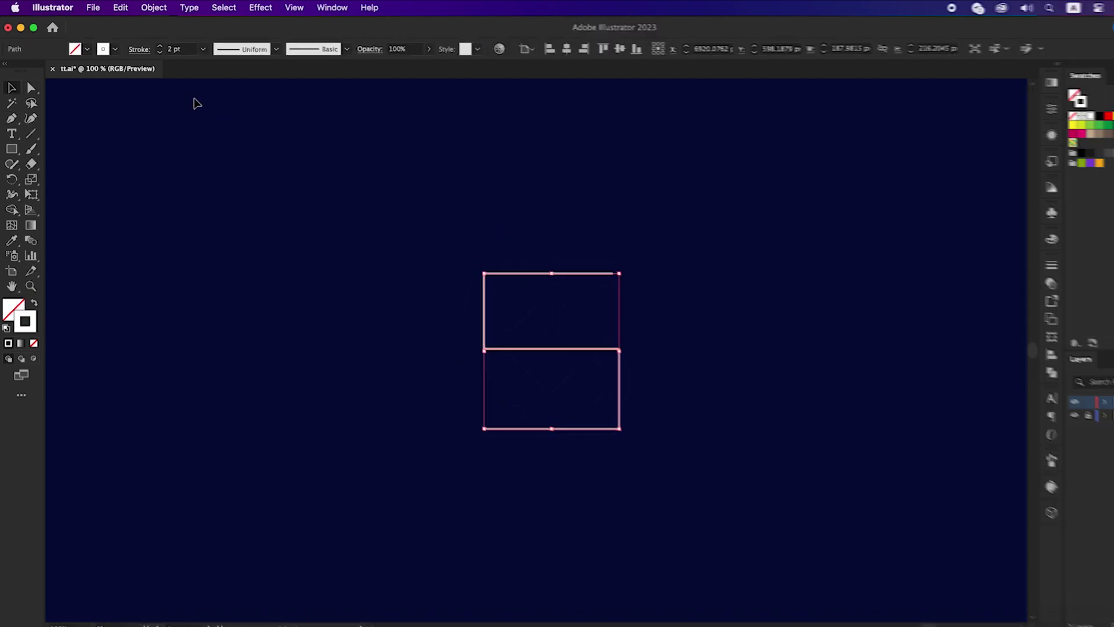
left_click(168, 50)
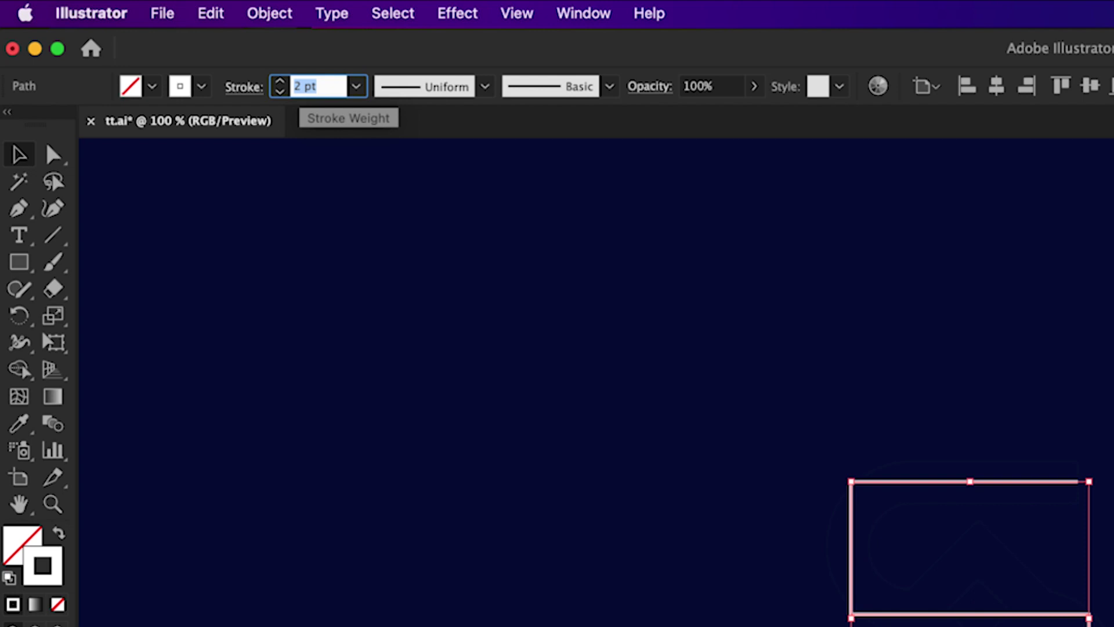
type("34")
type("pt")
key("Return")
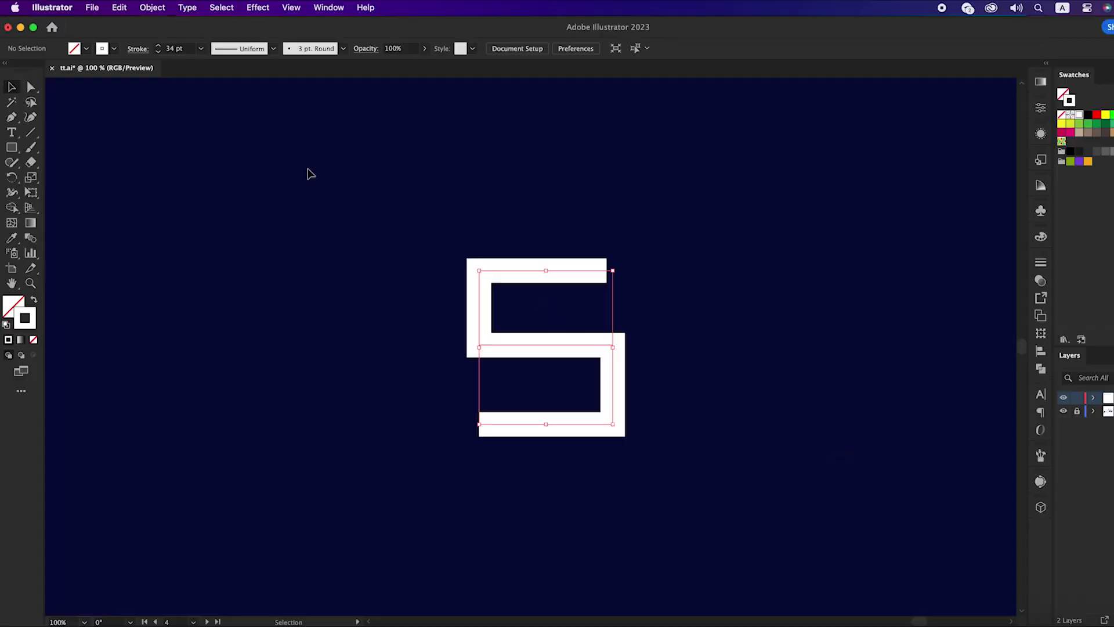
key("super+h")
key("super+h")
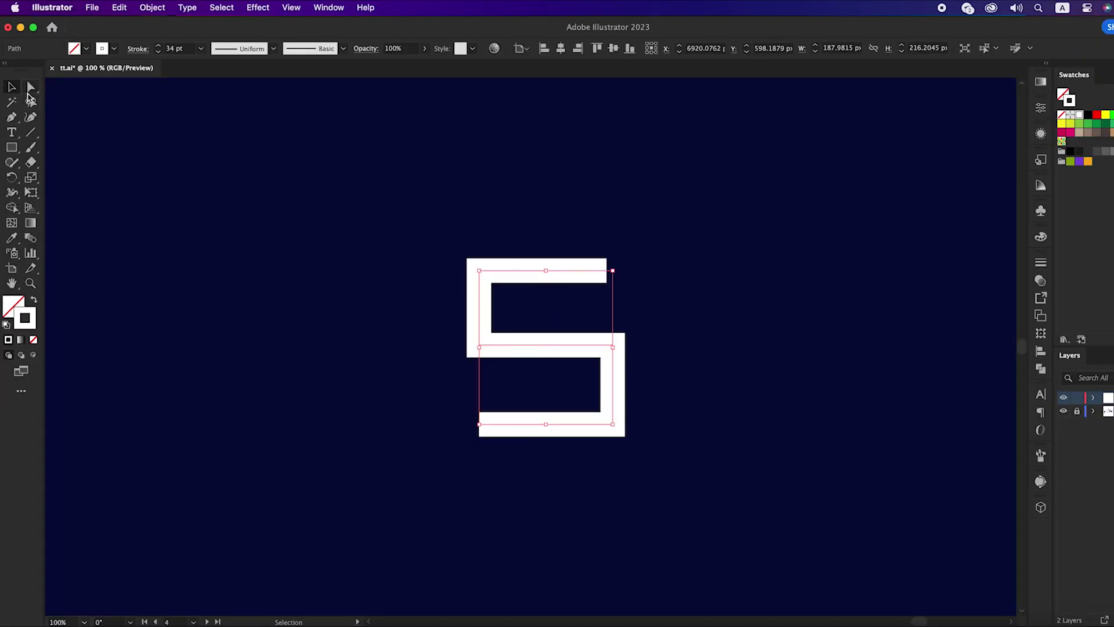
Round the S path's corner anchors into smooth curves using the live corner widget.
left_click(29, 91)
left_click(68, 92)
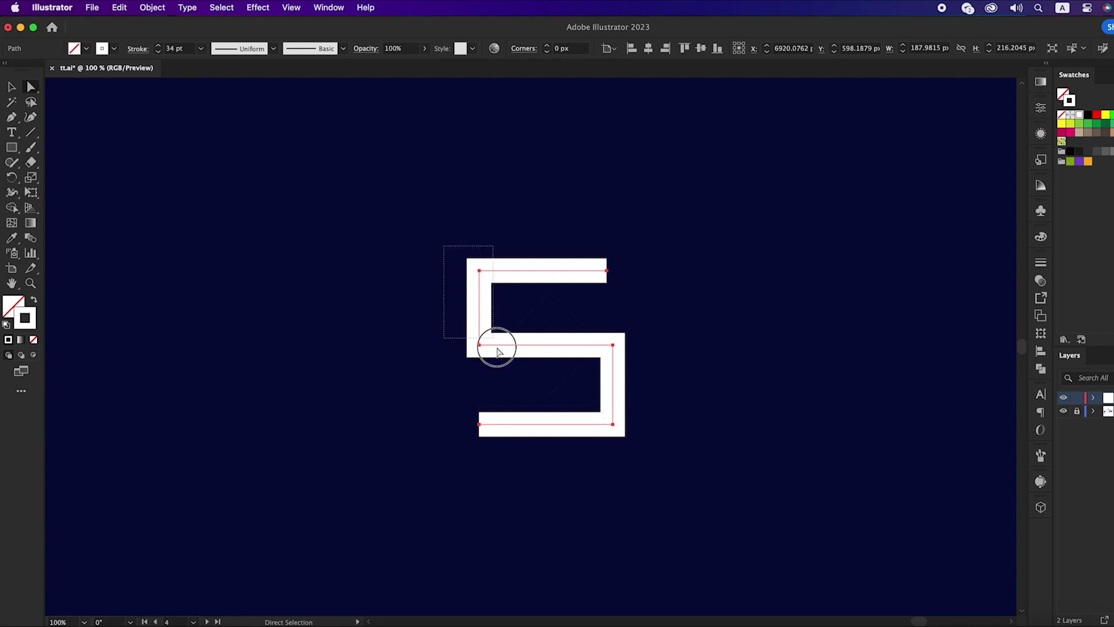
left_click_drag(497, 349, 495, 341)
left_click_drag(627, 429, 601, 468)
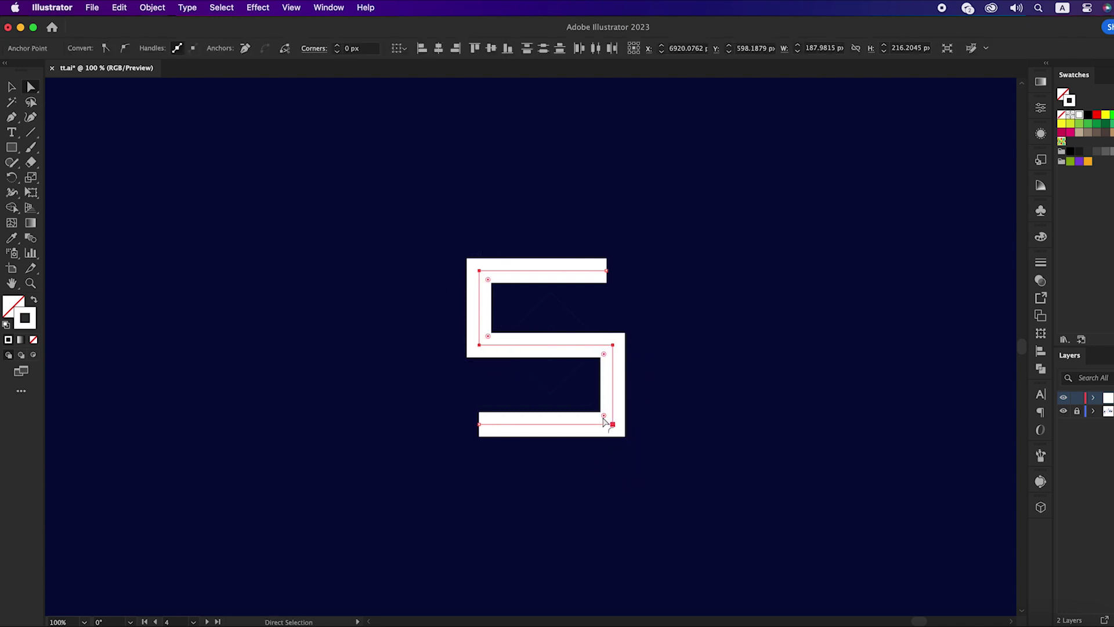
left_click_drag(605, 423, 517, 377)
key("v")
left_click(551, 492)
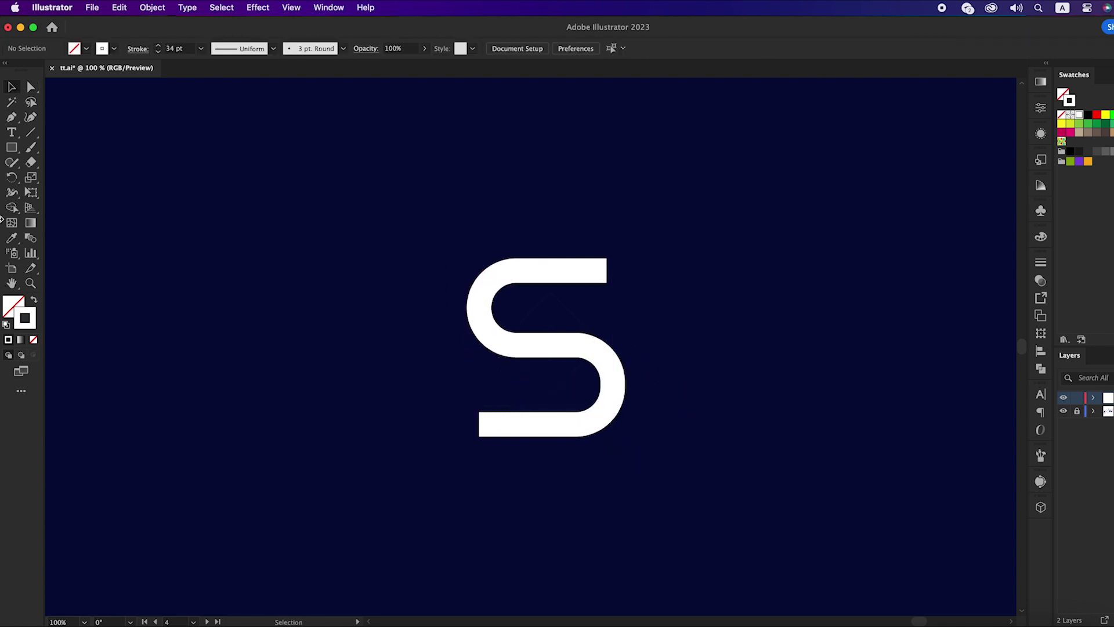
left_click(11, 153)
Draw a square at the S's centre, rotate it 45° into a diamond, and shrink it slightly.
left_click(62, 150)
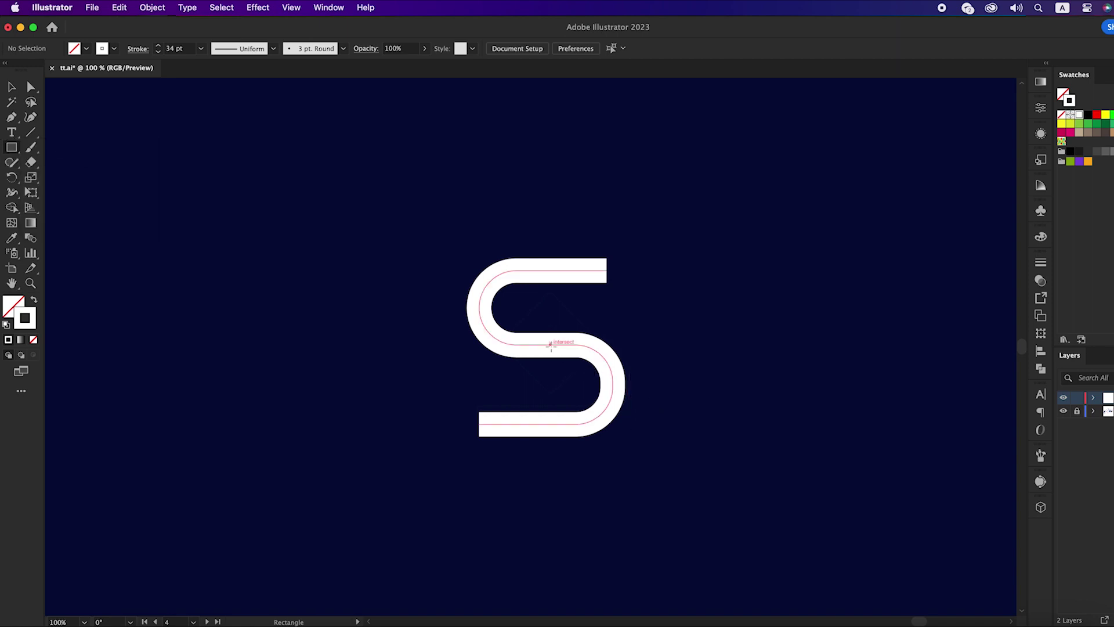
left_click_drag(555, 348, 583, 378)
key("v")
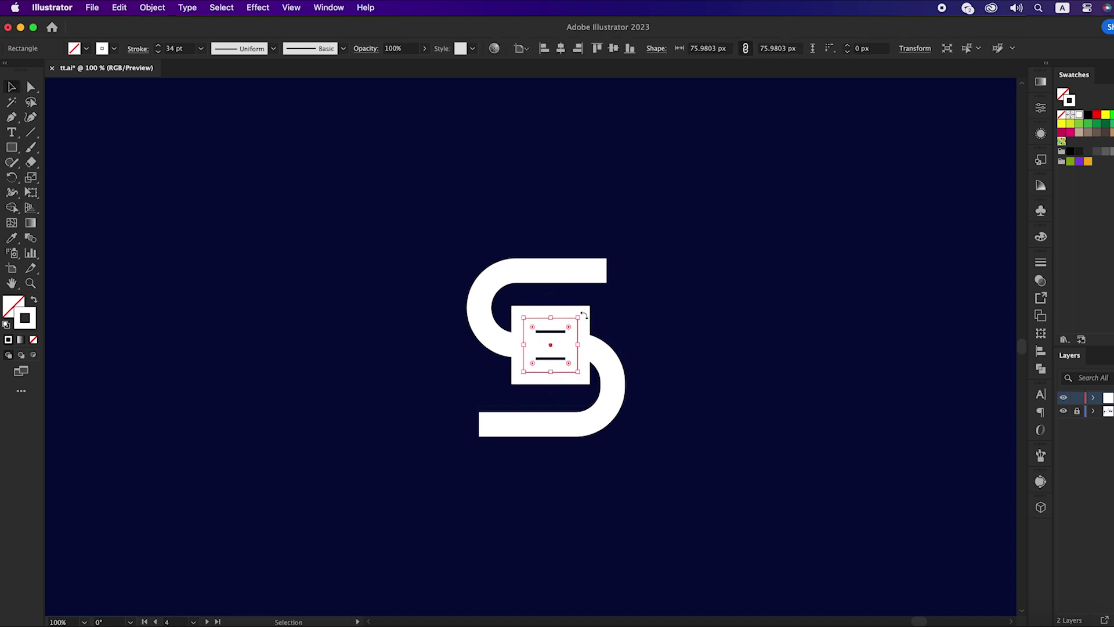
left_click_drag(583, 315, 583, 343)
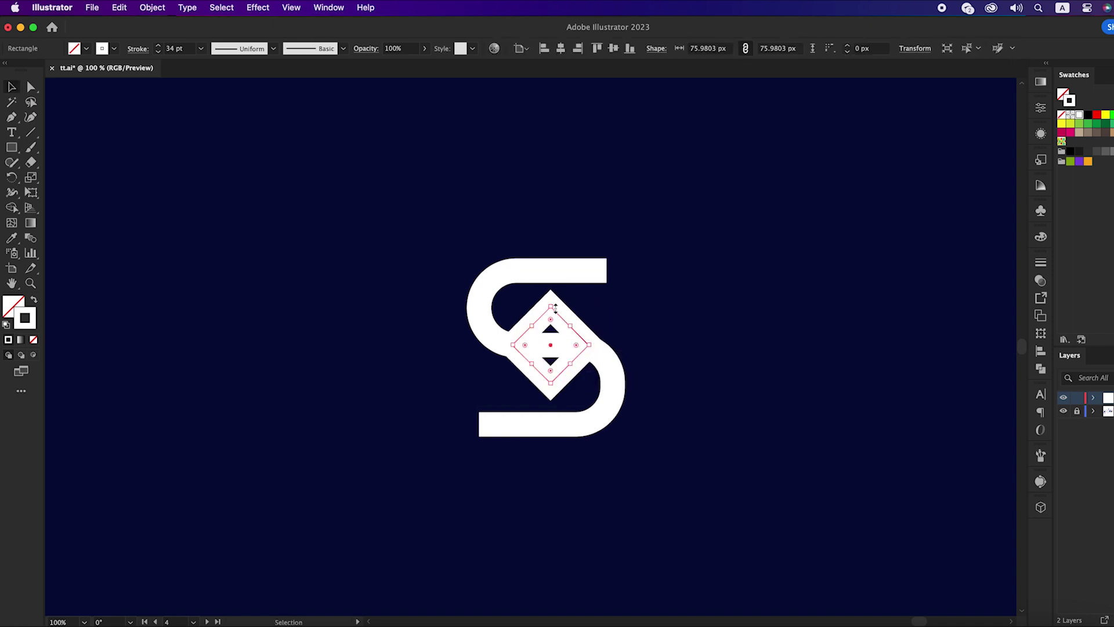
scroll(554, 306, "up", 1)
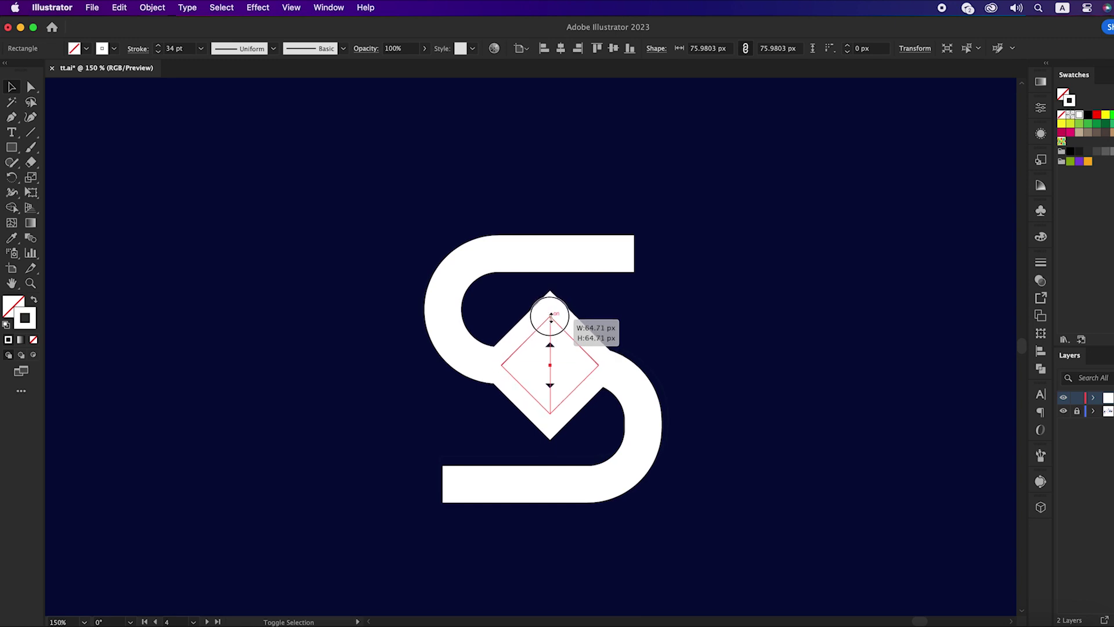
left_click_drag(552, 306, 550, 319)
left_click(648, 322)
Select the S and diamond, then delete the inner diamond region with Shape Builder to cut a hole.
left_click_drag(724, 212, 389, 468)
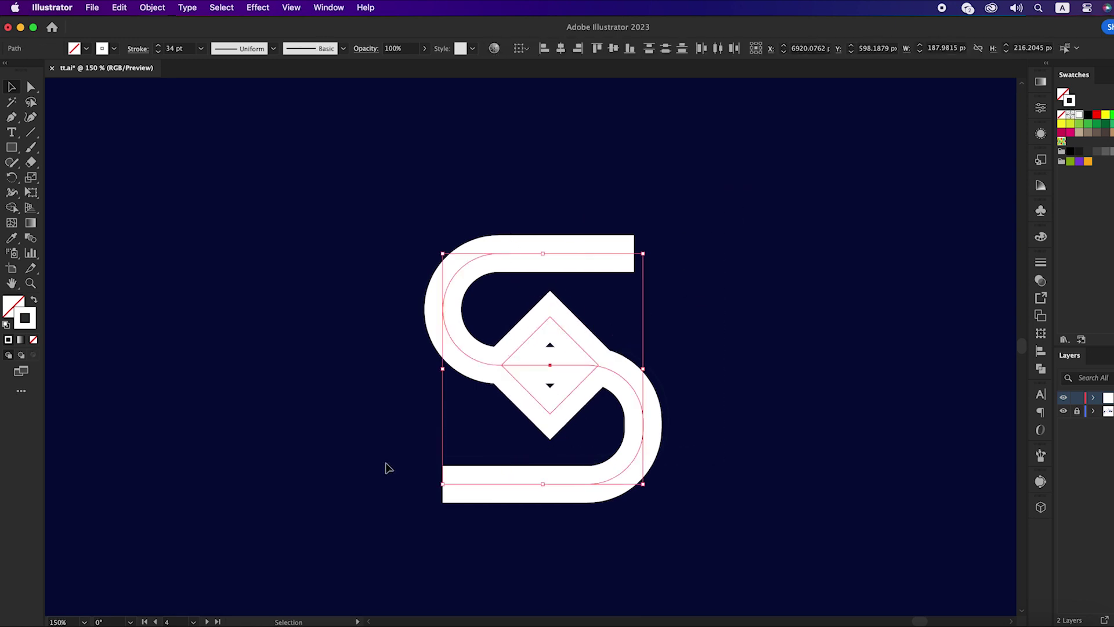
left_click_drag(11, 210, 55, 211)
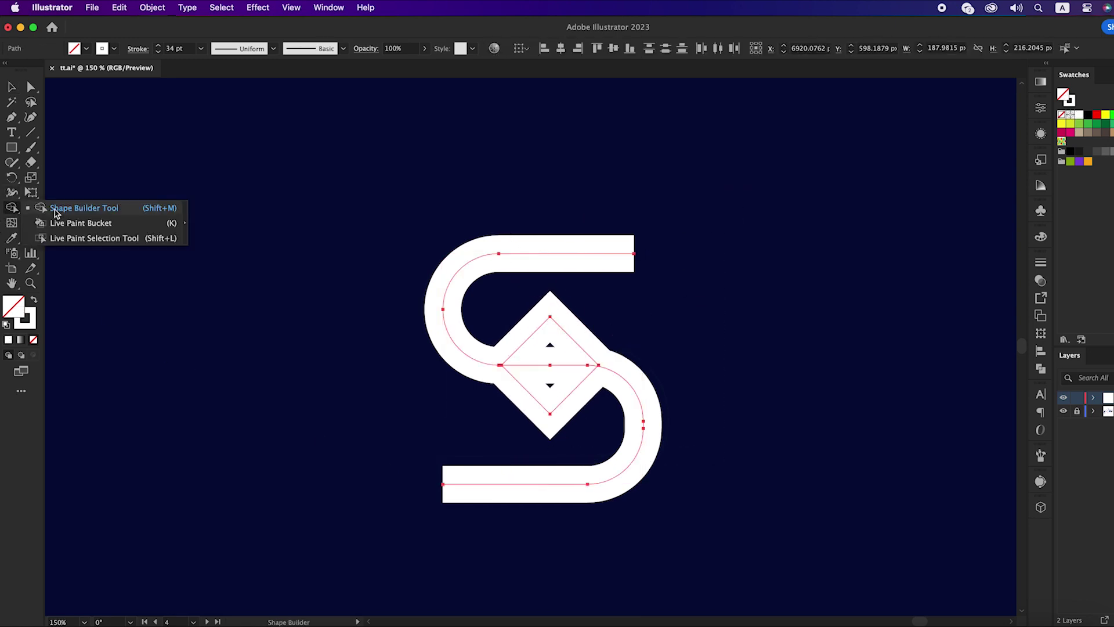
left_click(71, 211)
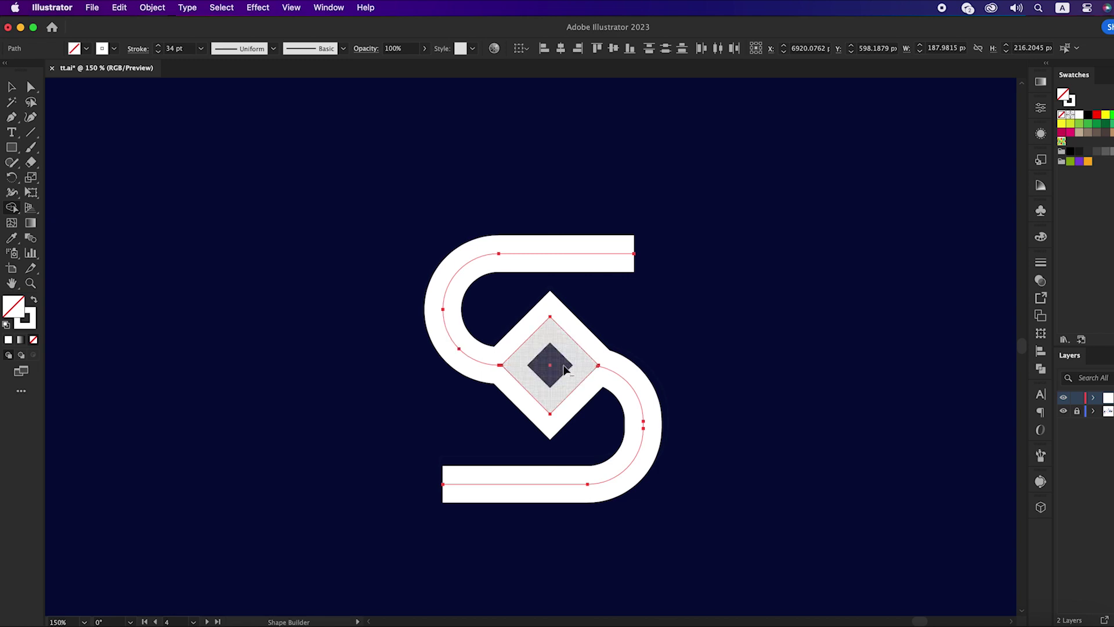
left_click(550, 365, "alt")
key("v")
left_click(667, 346)
left_click_drag(667, 345, 656, 330)
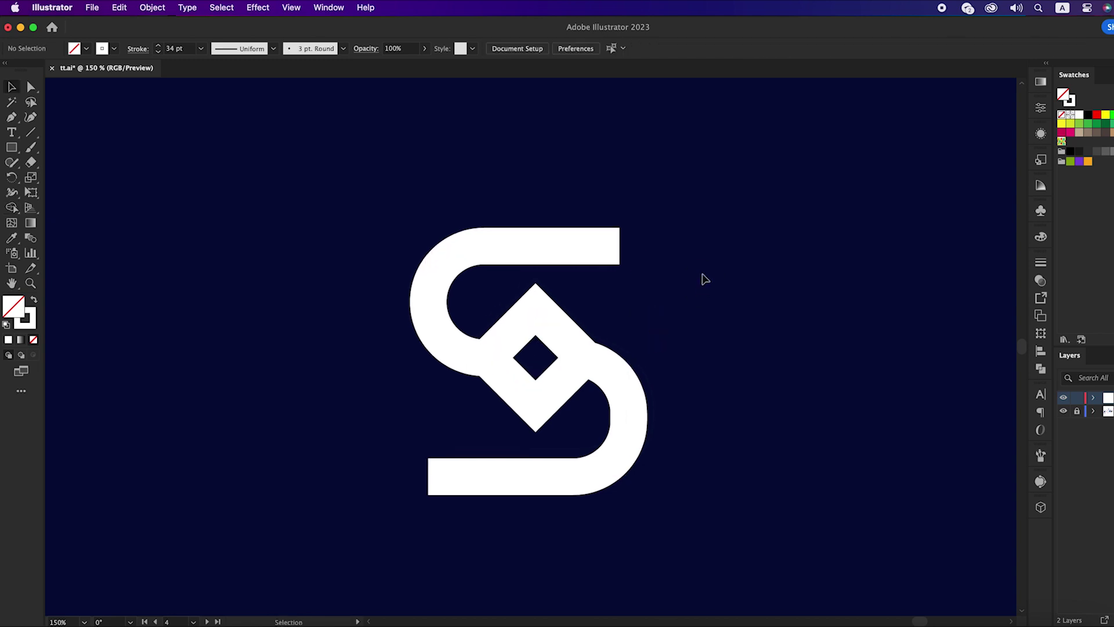
Expand the logo's strokes into filled shapes with Object > Expand.
left_click_drag(626, 291, 438, 487)
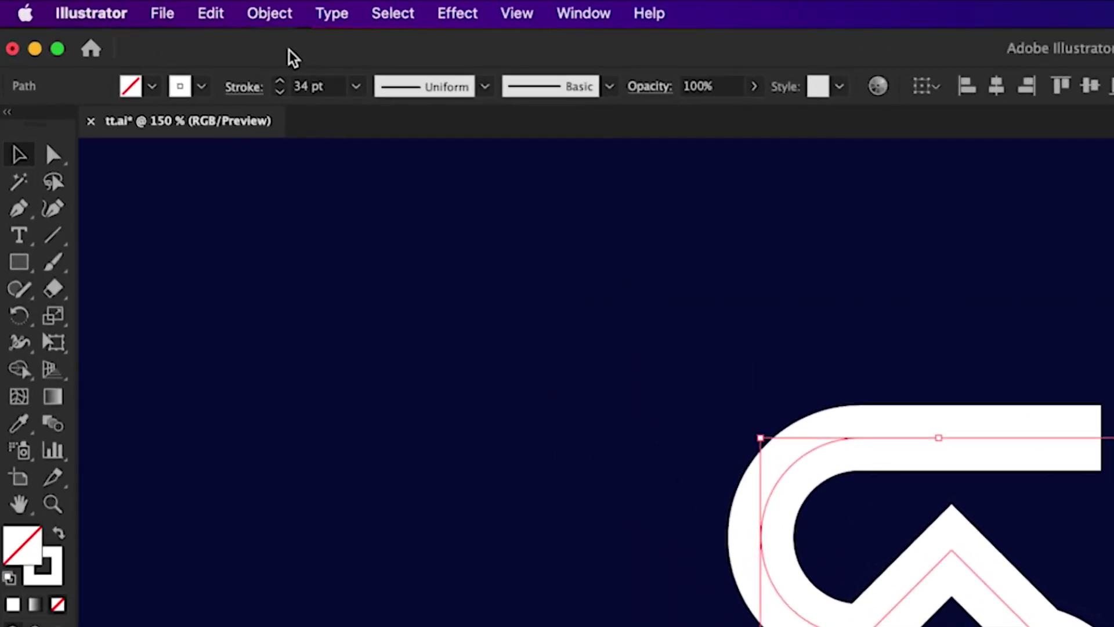
left_click(271, 16)
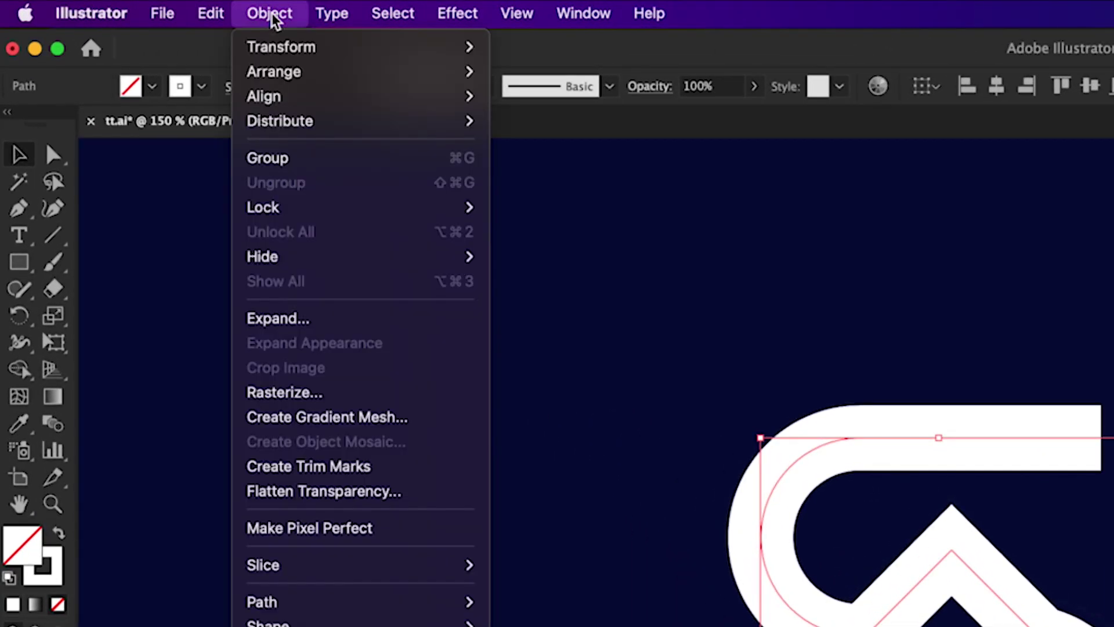
left_click(290, 319)
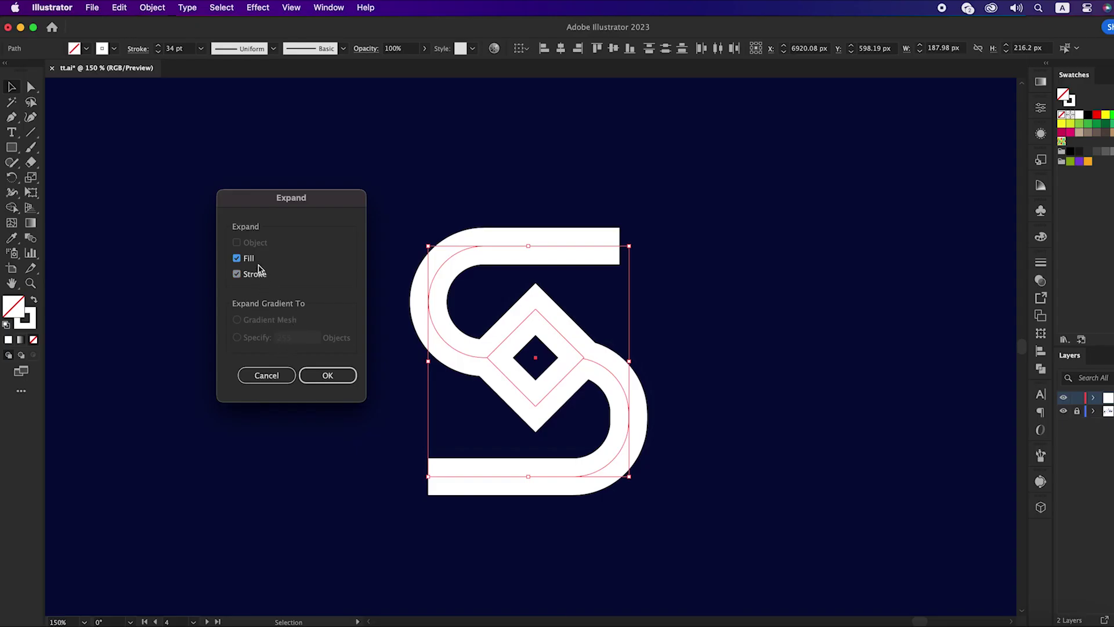
left_click(334, 378)
left_click(380, 353)
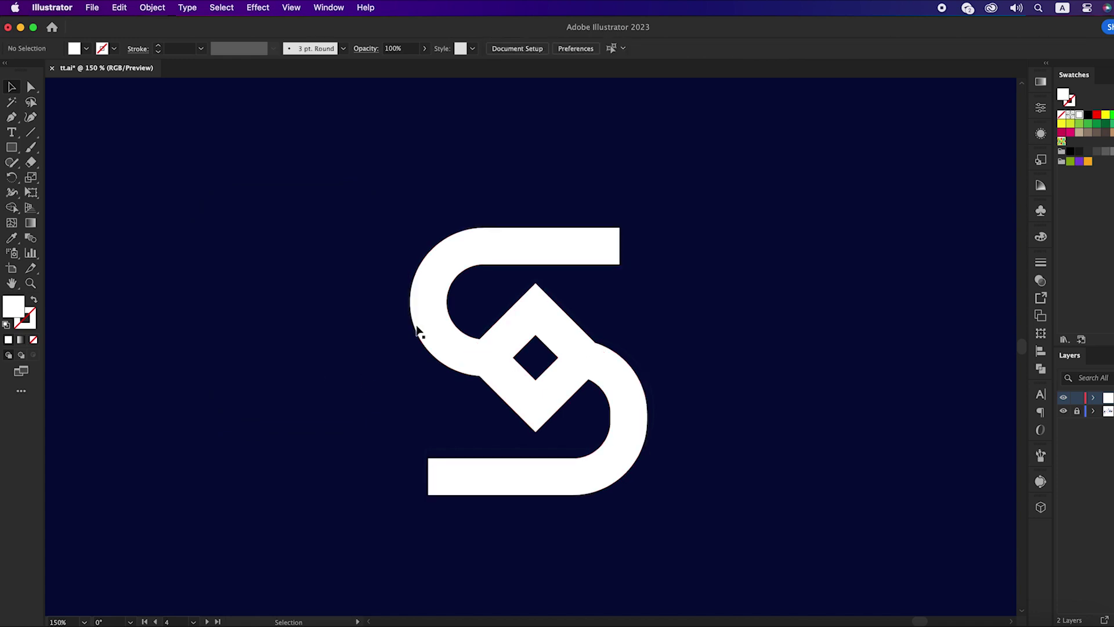
Unite all the logo shapes into one with Pathfinder.
left_click_drag(436, 246, 664, 497)
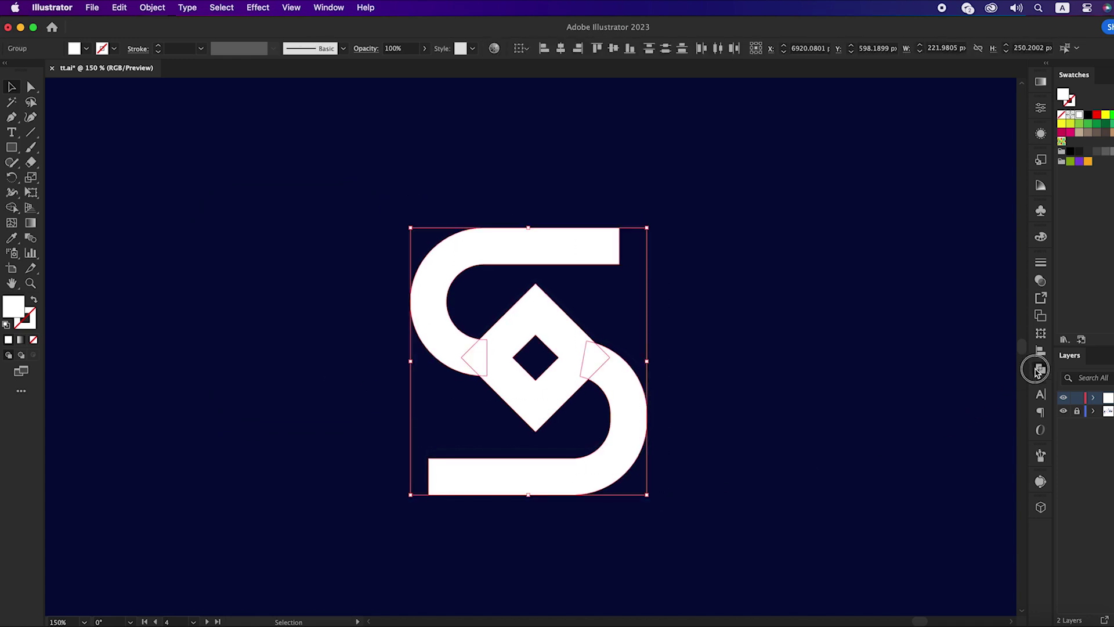
left_click(1039, 369)
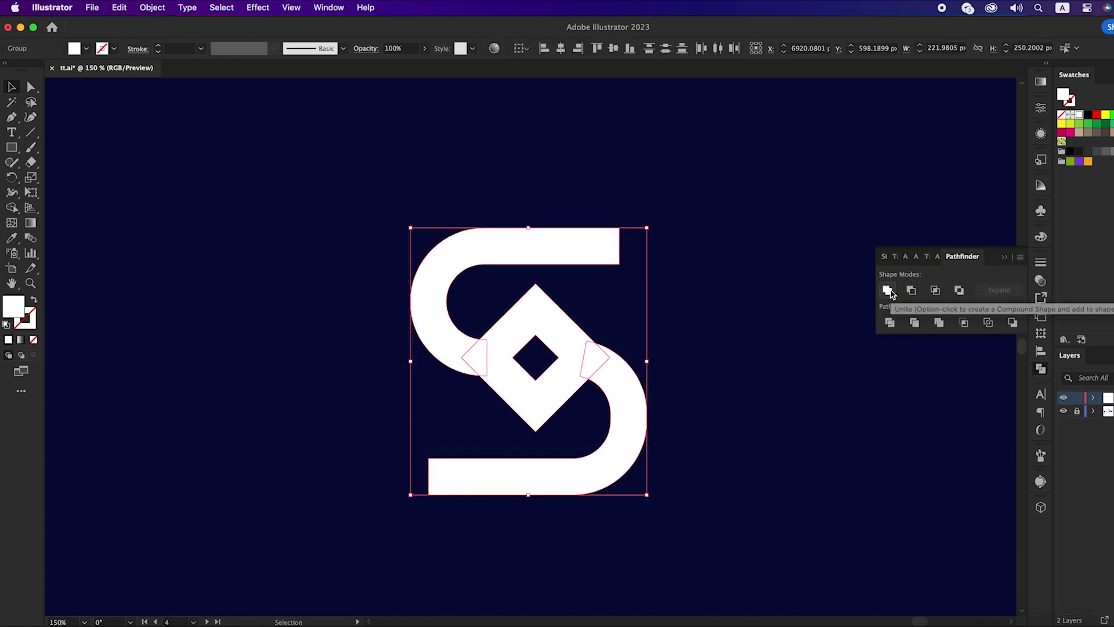
left_click(888, 290)
left_click(739, 415)
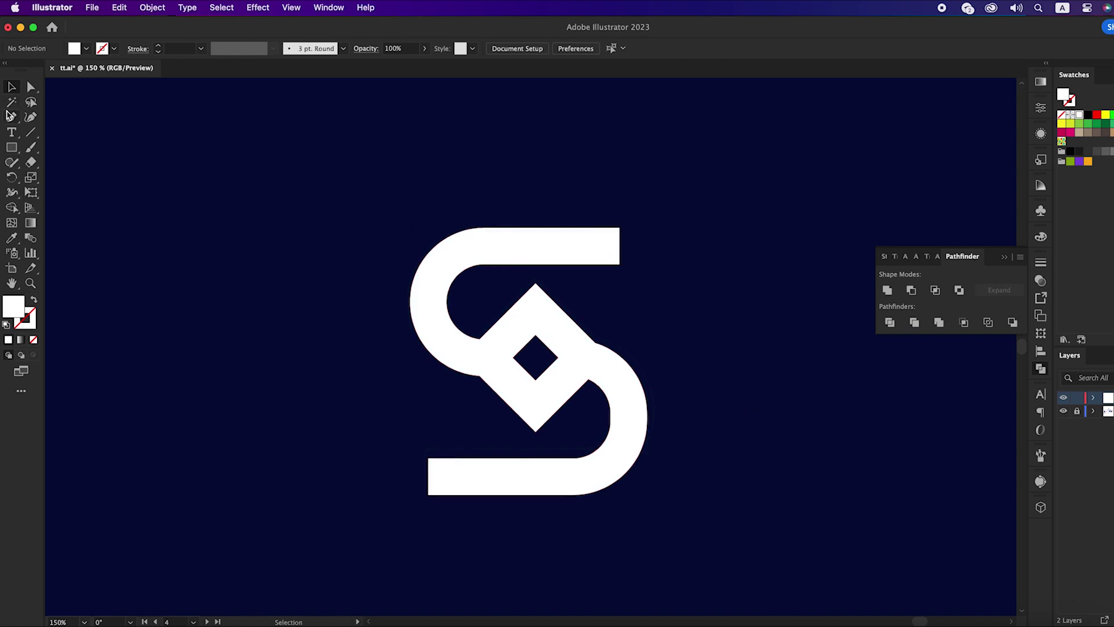
Draw a triangle at the lower-left end of the S's bottom arm.
left_click_drag(11, 119, 49, 117)
left_click(428, 464)
left_click(428, 410)
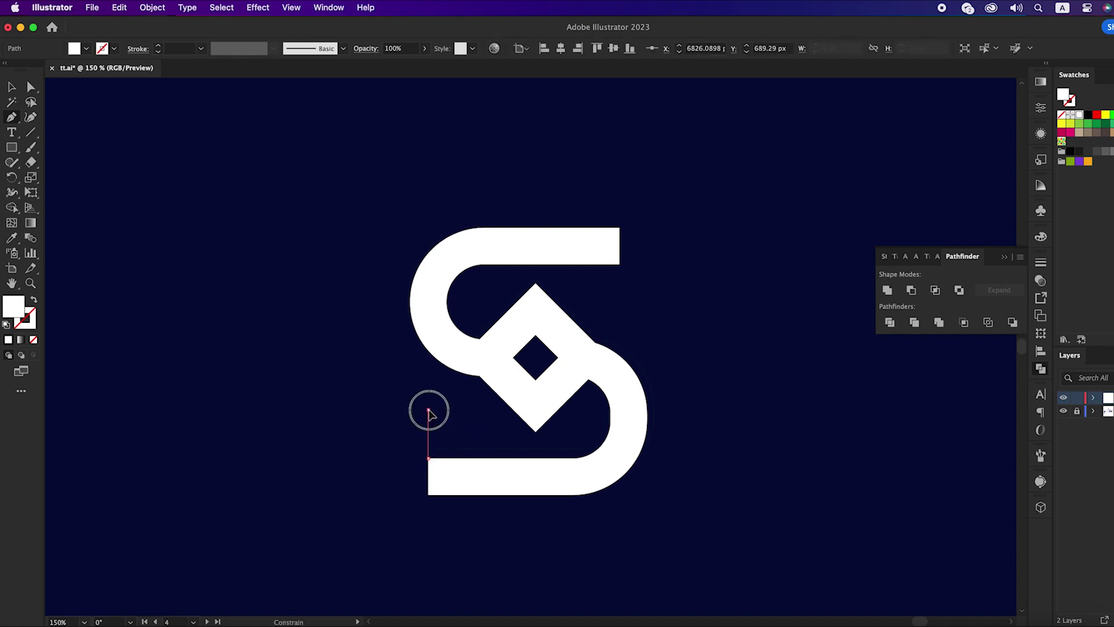
left_click(479, 458)
left_click(428, 459)
key("ctrl+shift+a")
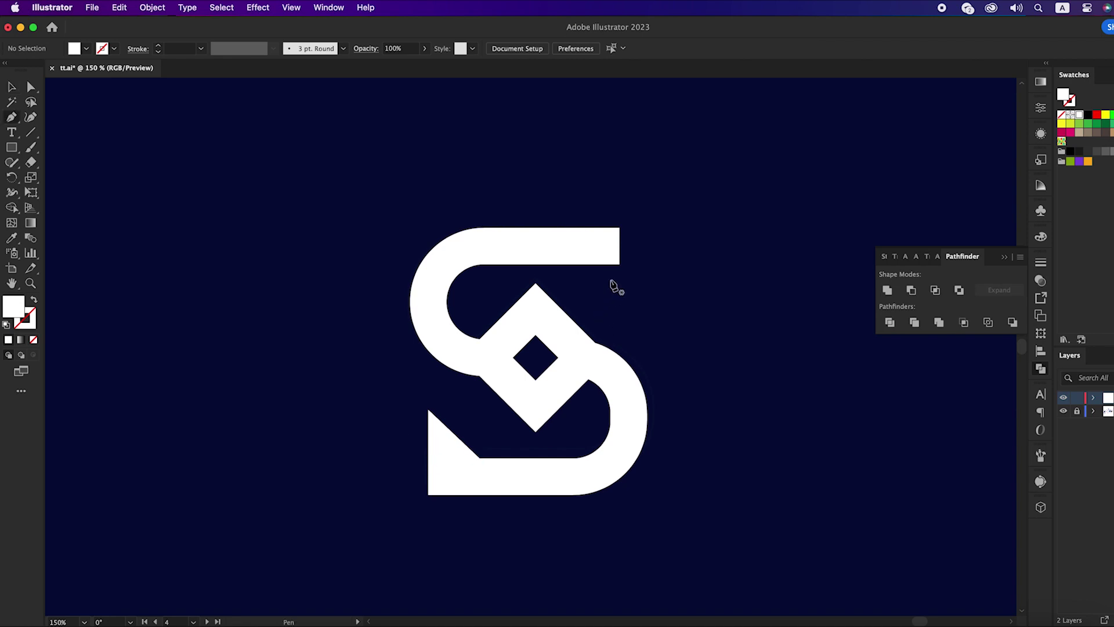
Draw a triangle at the top-right end of the S's top arm.
left_click(620, 264)
left_click(620, 302)
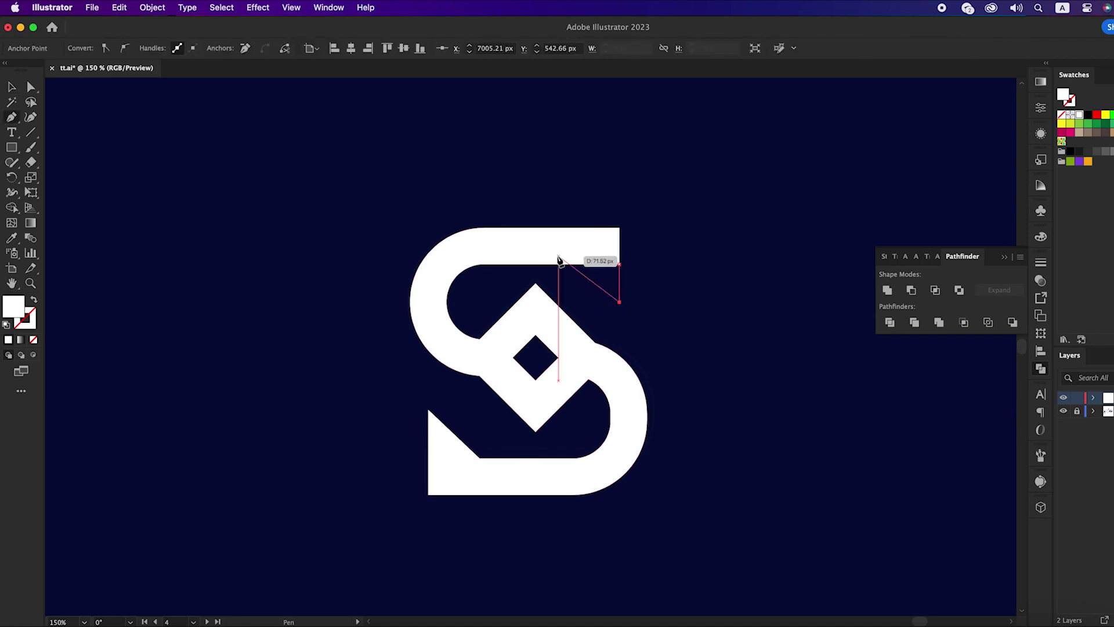
left_click(566, 256)
left_click(591, 254)
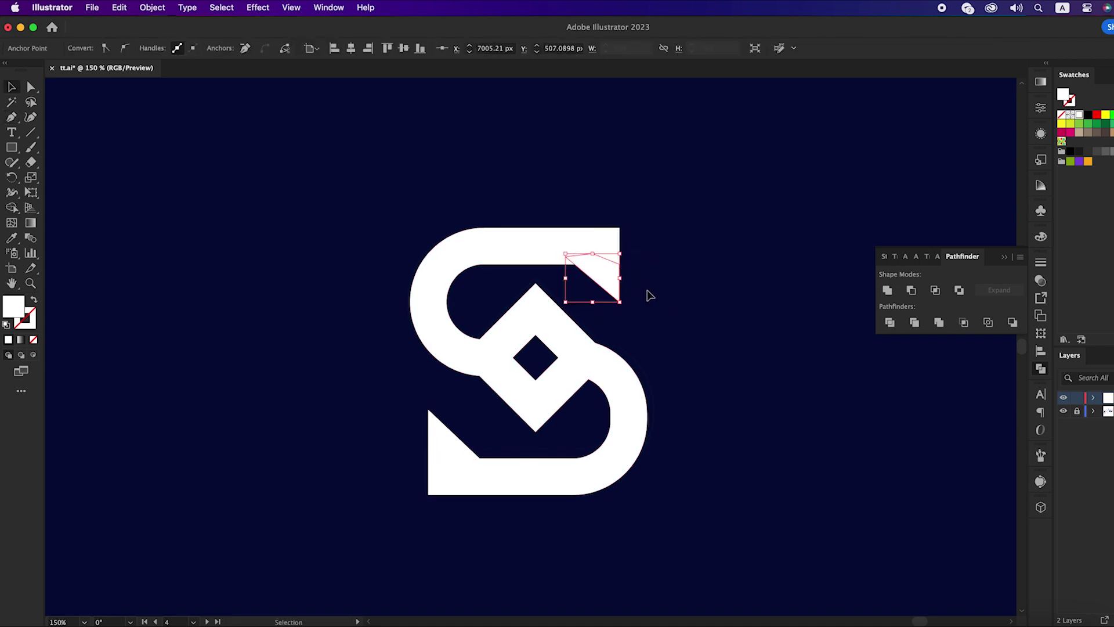
key("ctrl+shift+a")
Adjust both triangles' anchor points to slant their edges, then select all logo pieces.
key("a")
left_click_drag(482, 466, 470, 457)
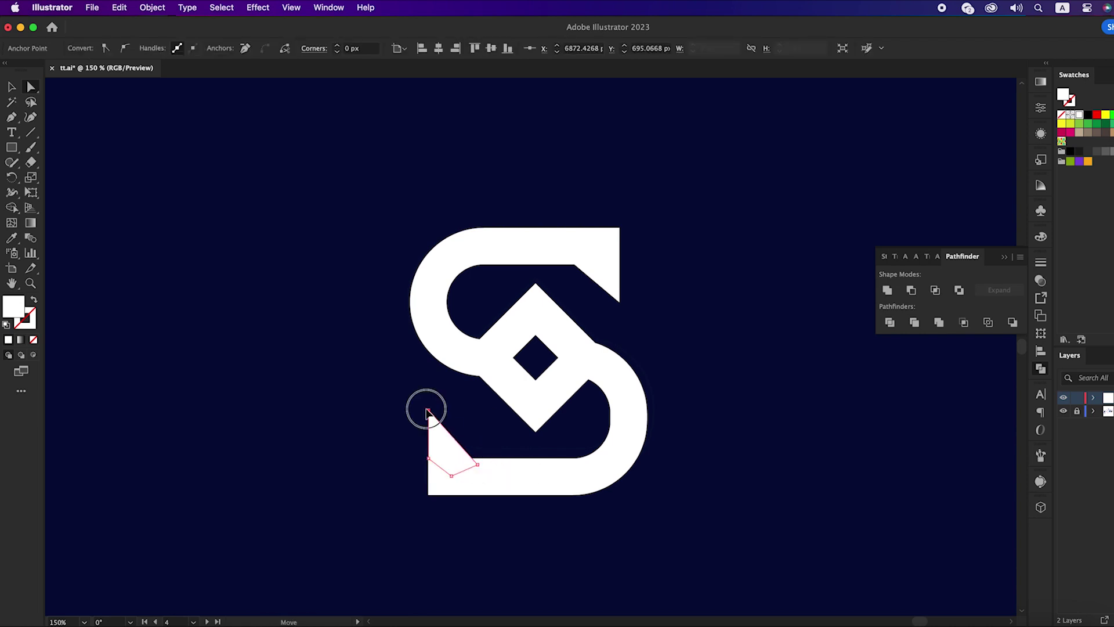
left_click_drag(428, 409, 428, 418)
key("v")
left_click(323, 399)
key("a")
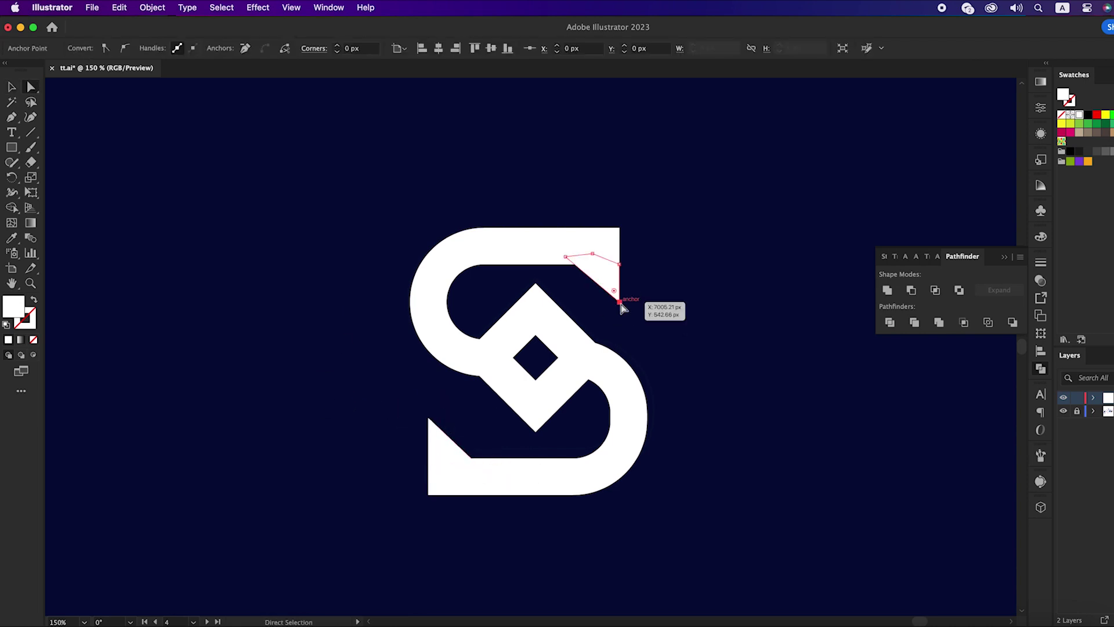
left_click_drag(619, 301, 618, 296)
left_click(658, 329)
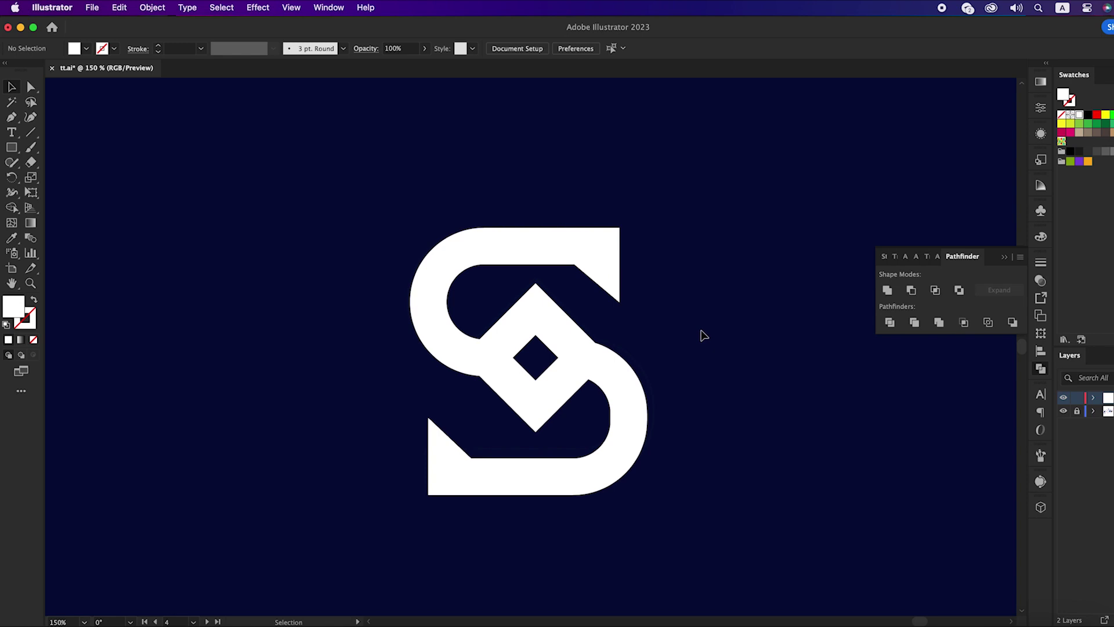
left_click_drag(705, 190, 415, 510)
Merge the triangles into the S and add a rounded bar in the lower notch.
left_click(887, 296)
left_click(114, 232)
left_click_drag(13, 146, 114, 149)
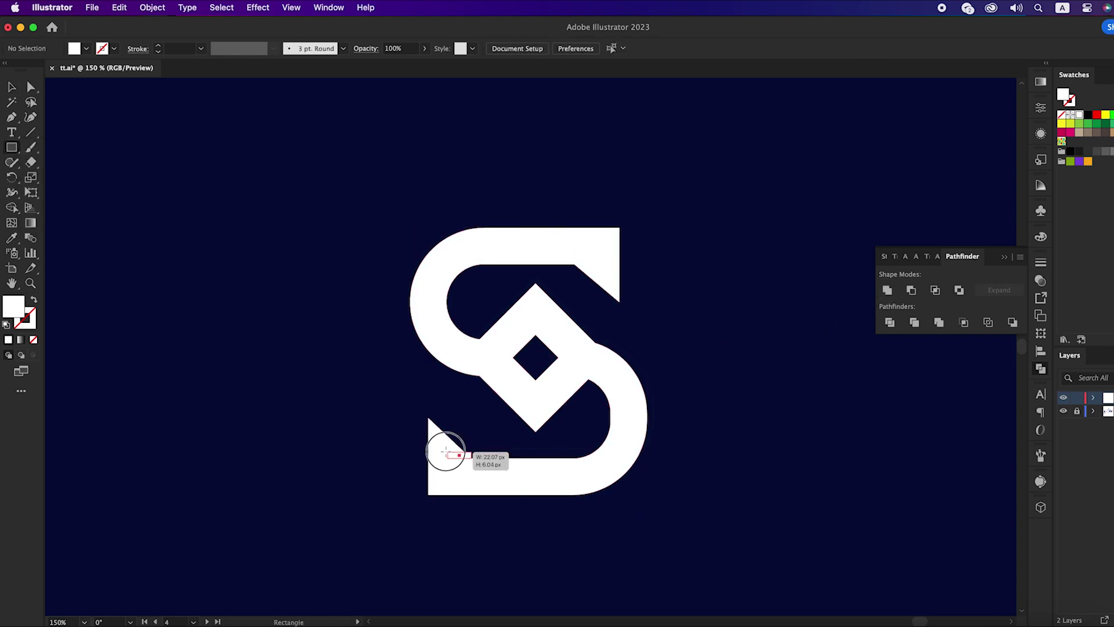
key("v")
mouse_move(448, 446)
left_mouse_down()
mouse_move(472, 459)
mouse_move(512, 452)
mouse_move(464, 452)
mouse_move(628, 216)
left_mouse_up()
scroll(467, 452, "up", 1, "alt")
Copy the rounded bar into the upper notch.
key("super+y")
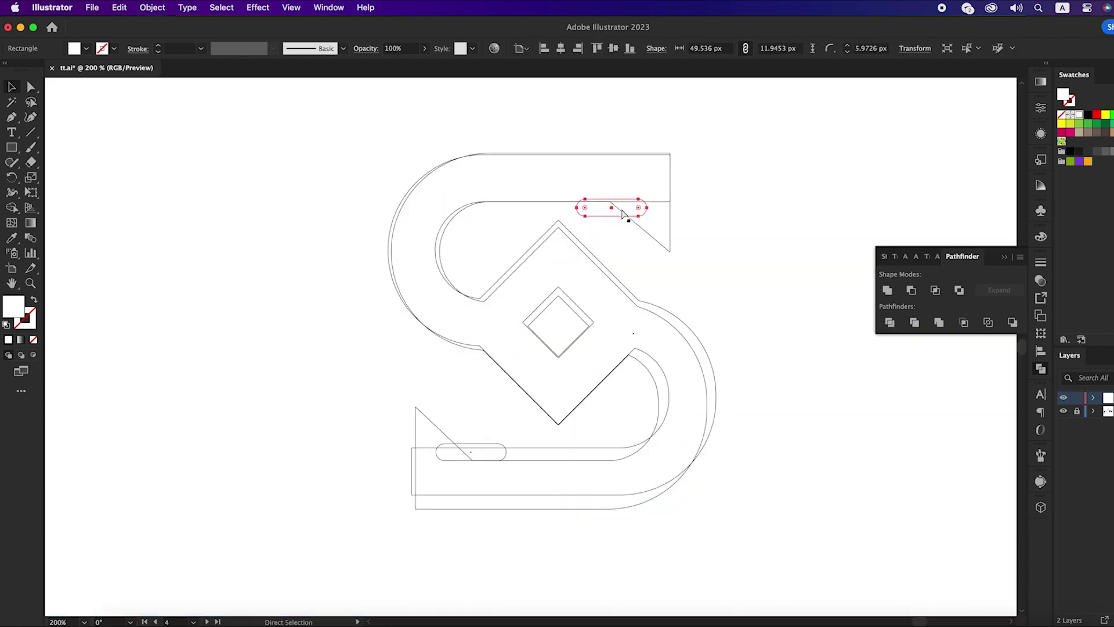
scroll(623, 214, "up", 1, "alt")
left_click_drag(631, 198, 631, 202)
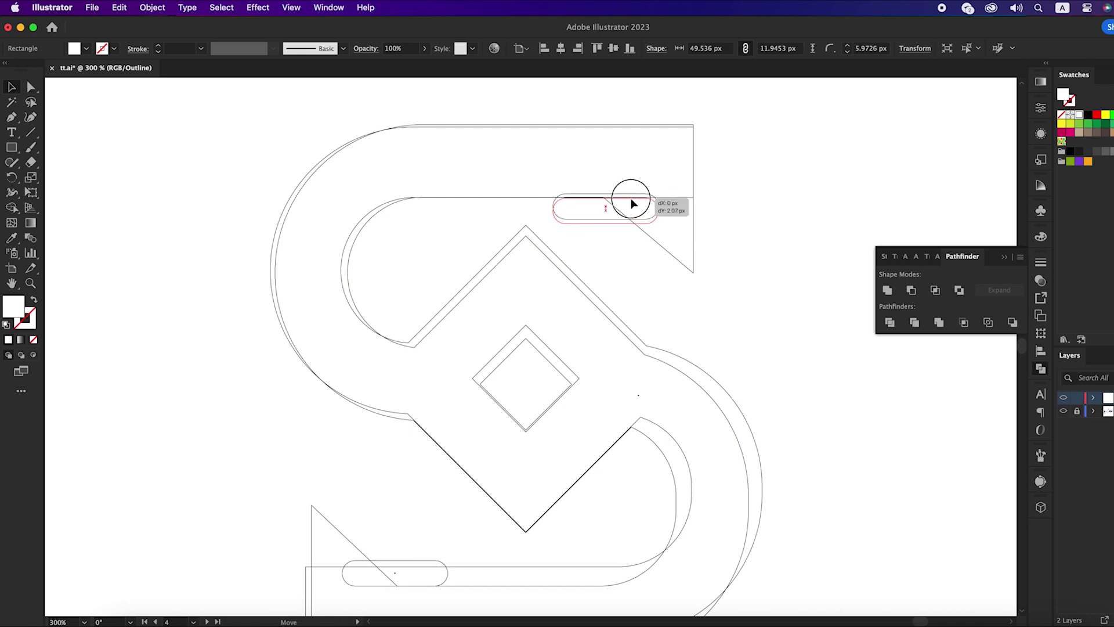
scroll(678, 260, "down", 1, "alt")
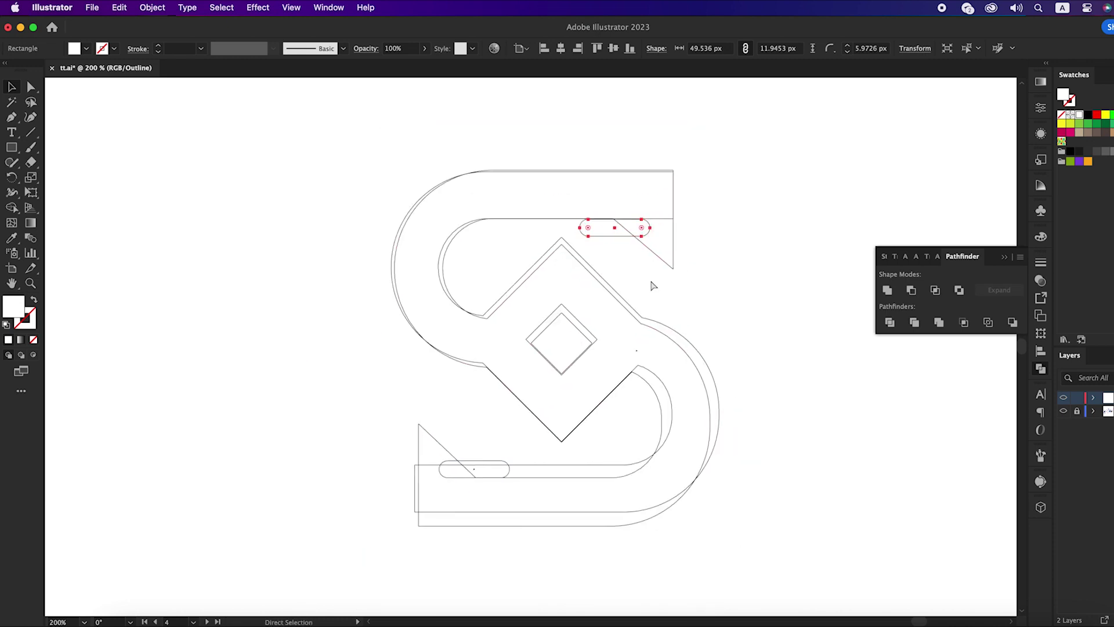
key("super+y")
left_click(654, 286)
Merge the rounded bars into the S with Shape Builder.
left_click_drag(289, 222, 664, 492)
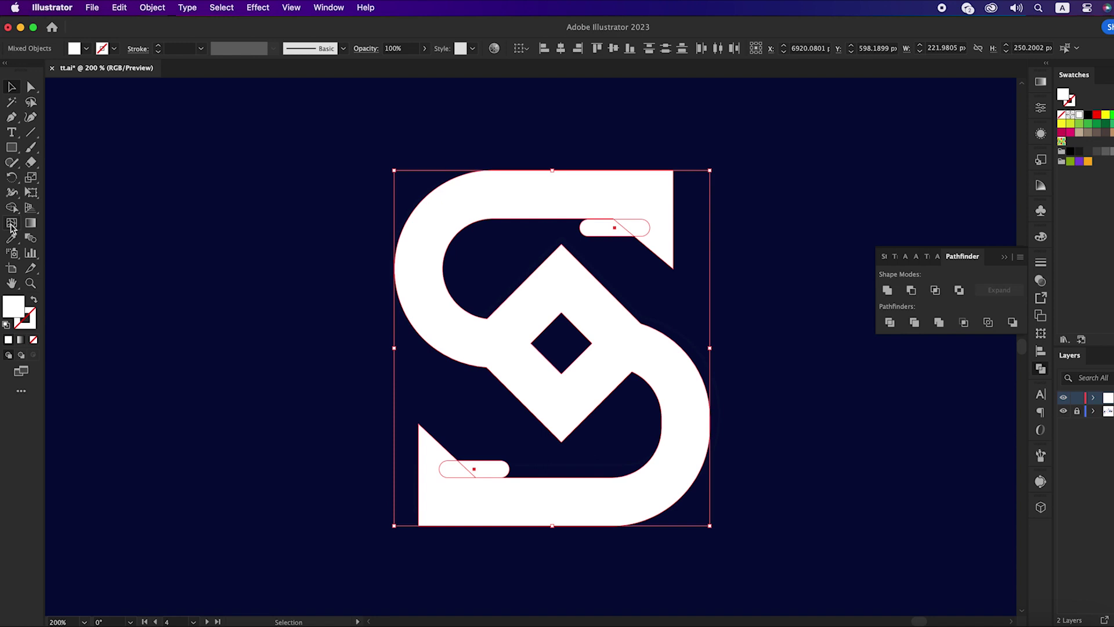
left_click_drag(13, 207, 52, 207)
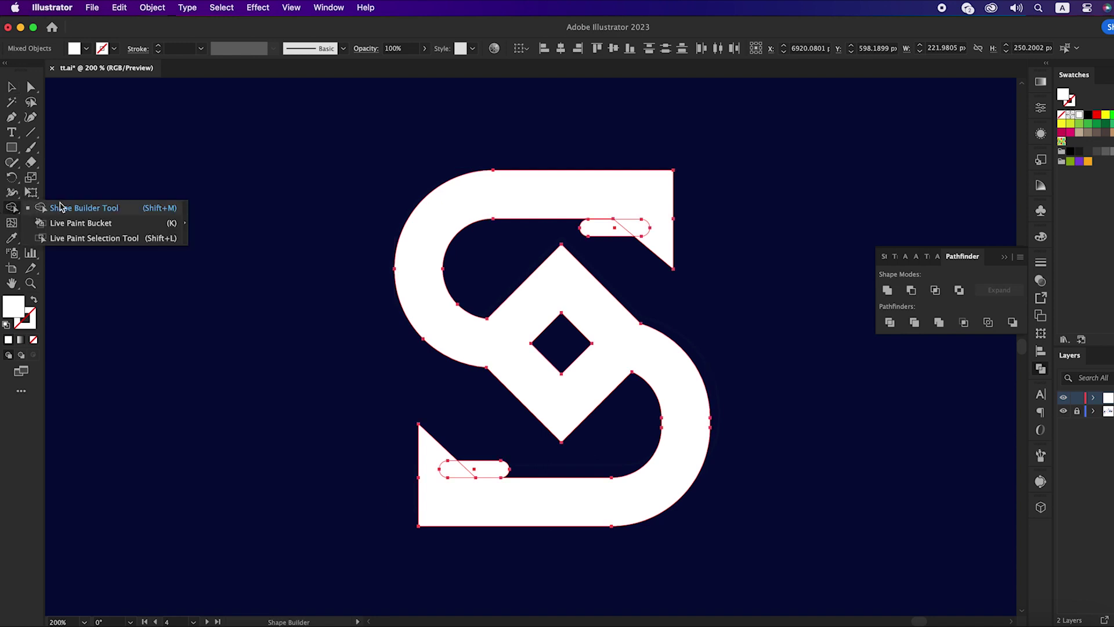
left_click(632, 229)
key("super+shift+a")
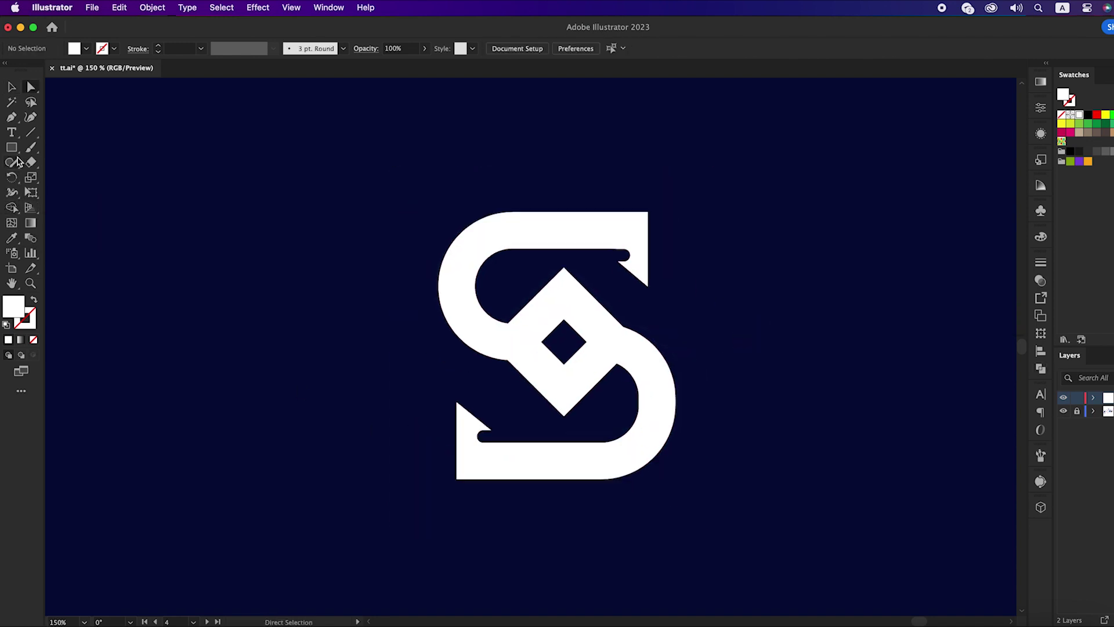
Draw diagonal cut lines across the S's bottom-left and top-right corners, then select everything.
left_click_drag(29, 138, 70, 128)
left_click_drag(449, 463, 488, 492)
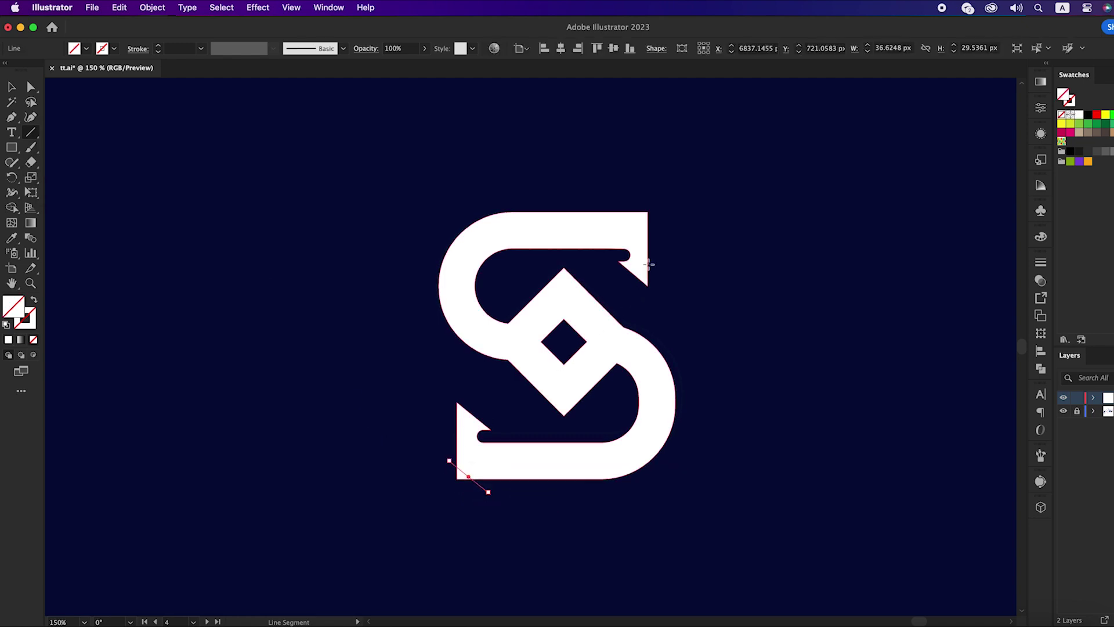
left_click_drag(626, 208, 659, 236)
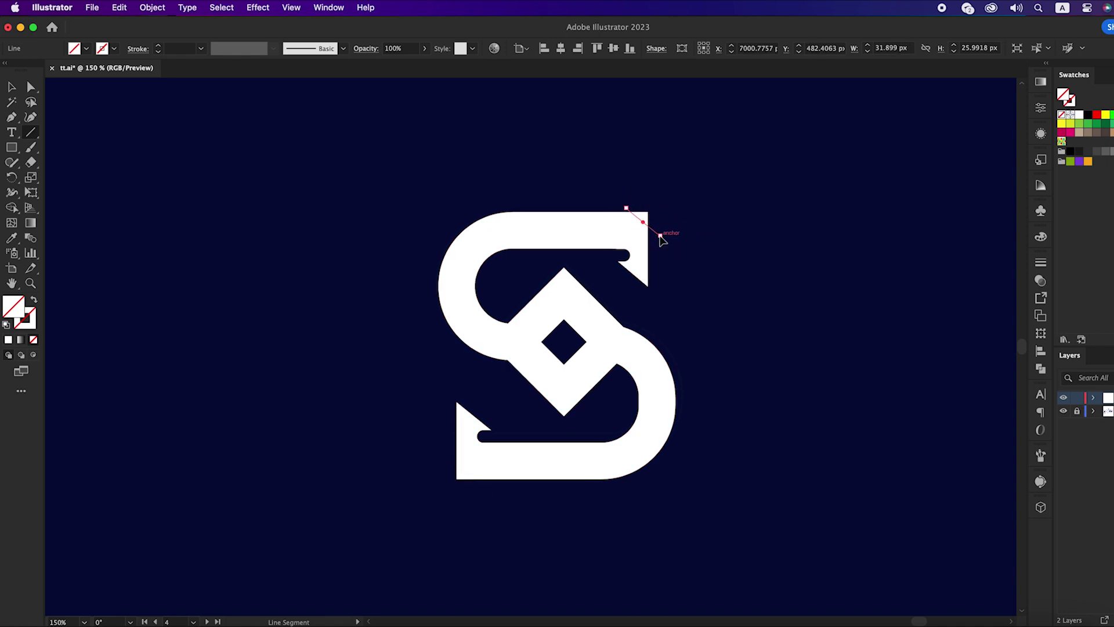
key("v")
left_click_drag(383, 179, 754, 534)
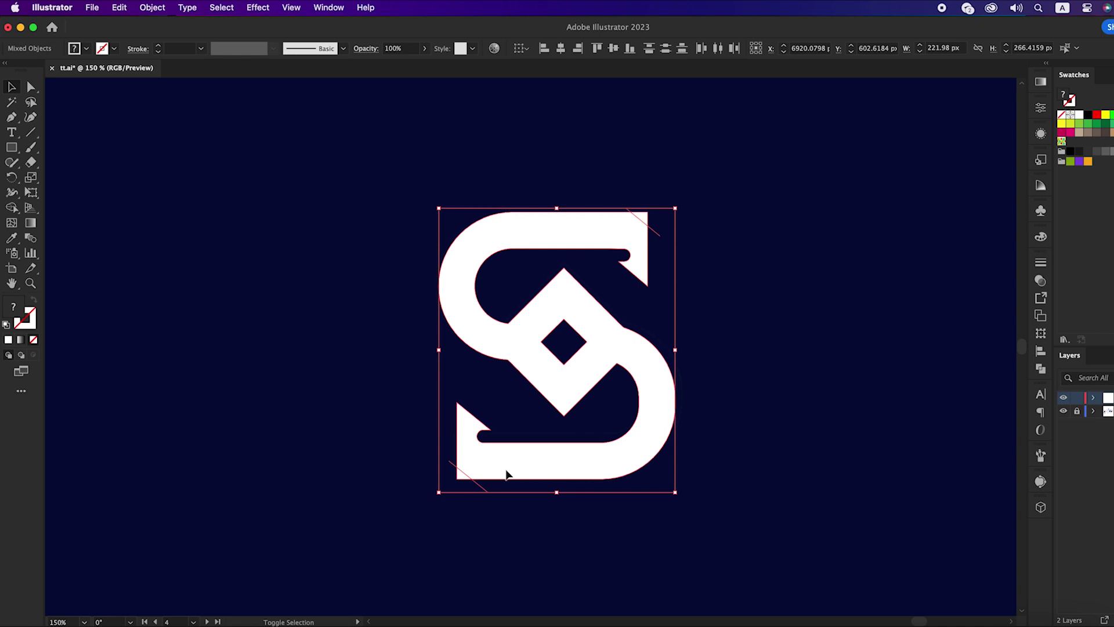
key("shift+m")
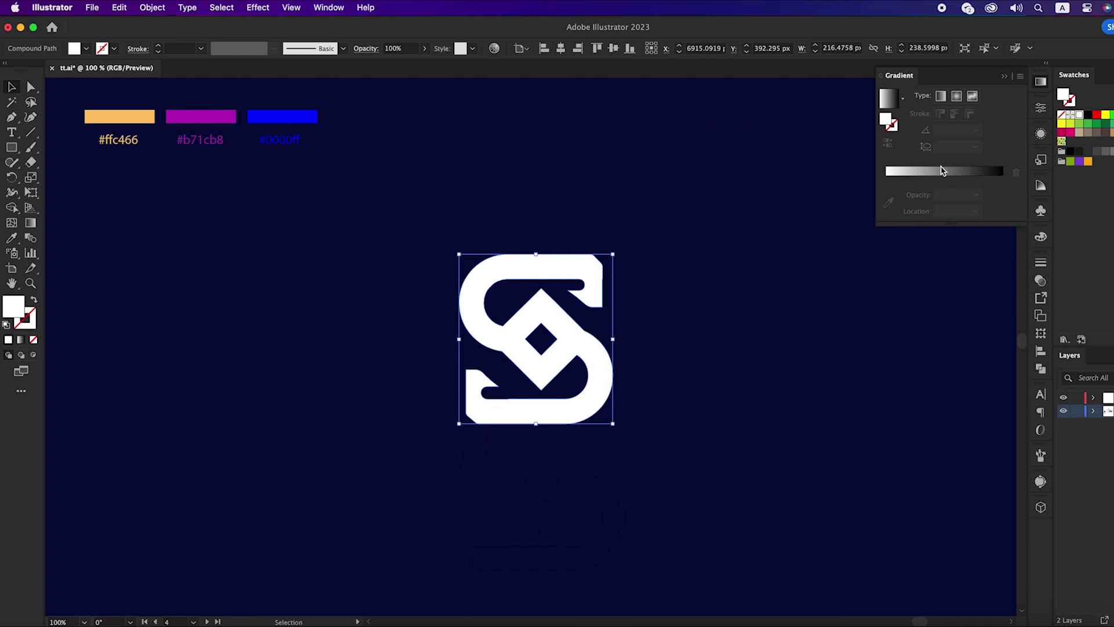
Apply a gradient fill to the S and make the first stop orange (#ffc466).
left_click(942, 171)
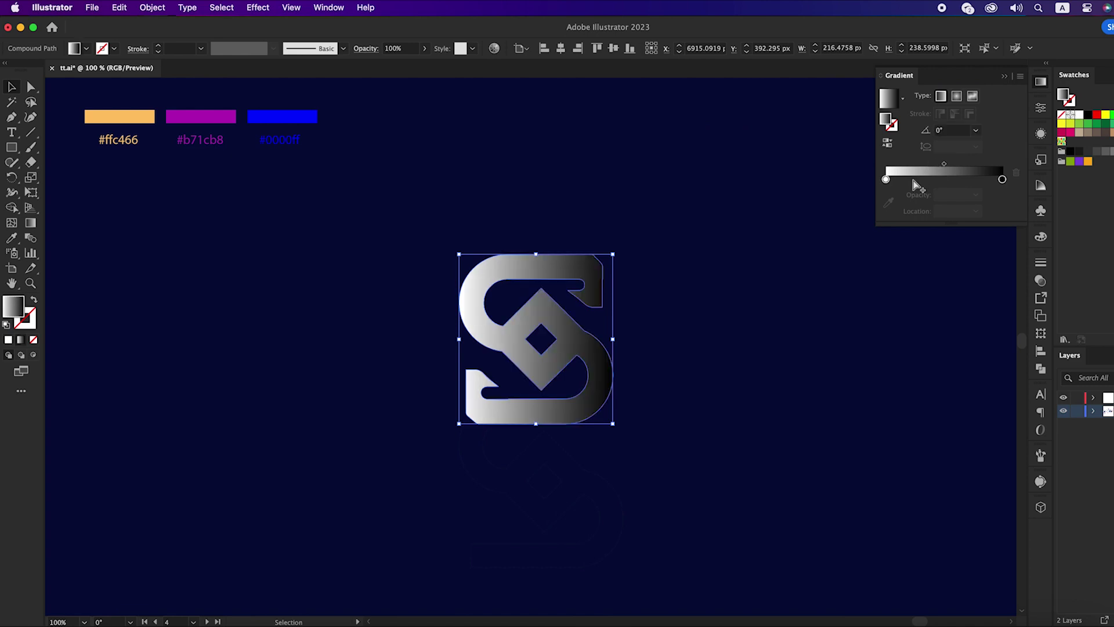
double_click(886, 180)
left_click(843, 264)
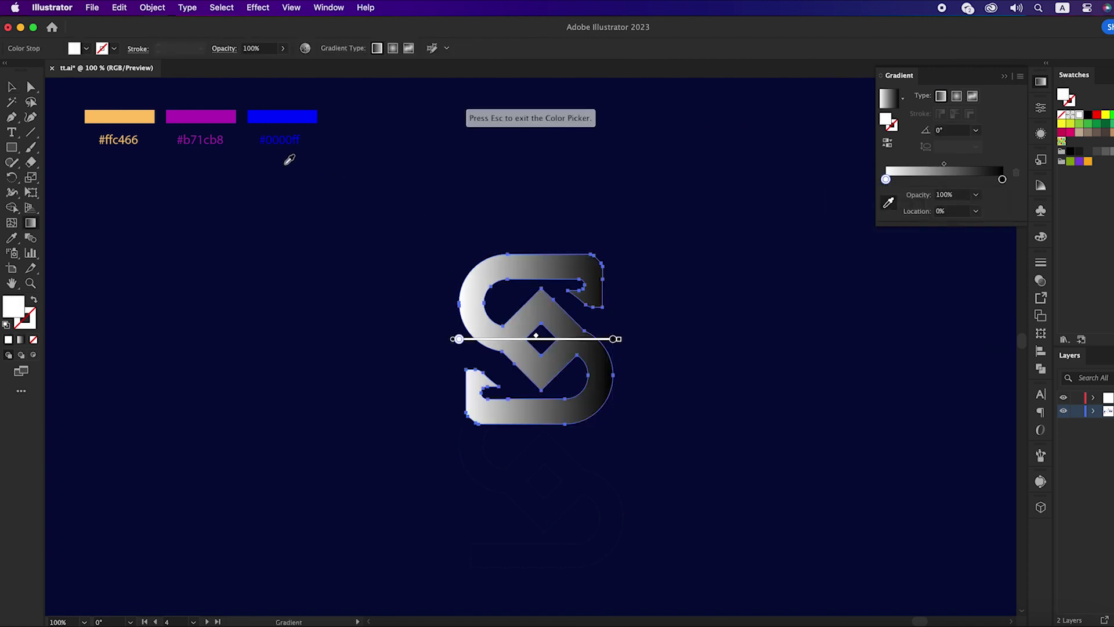
left_click(150, 111)
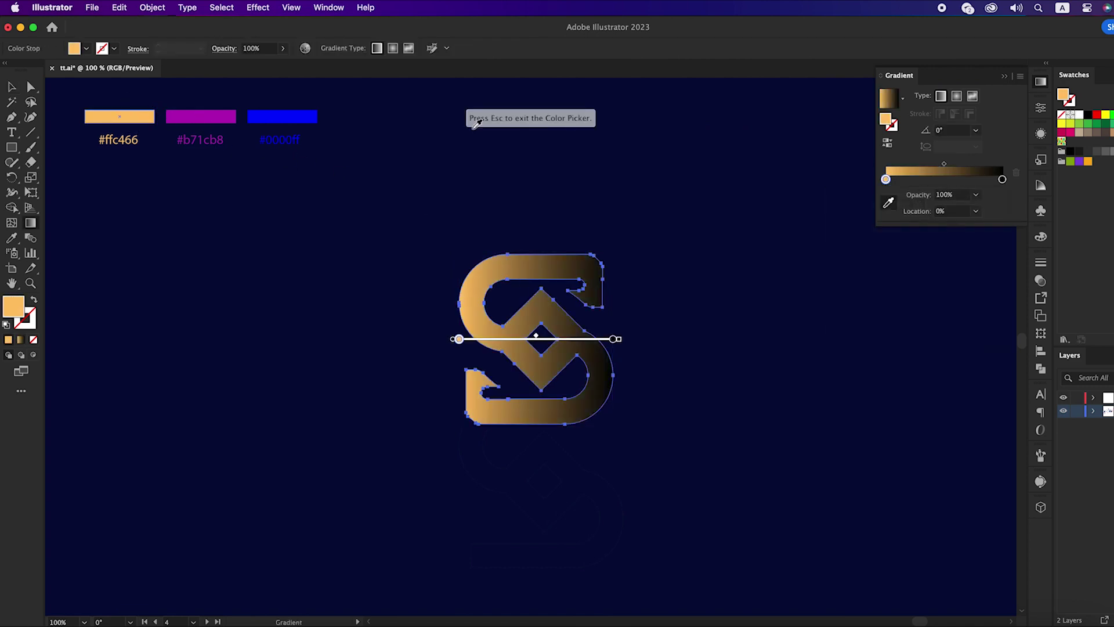
Add a purple (#b71cb8) middle stop and make the end stop blue (#0000ff).
left_click(944, 180)
double_click(944, 180)
left_click(840, 269)
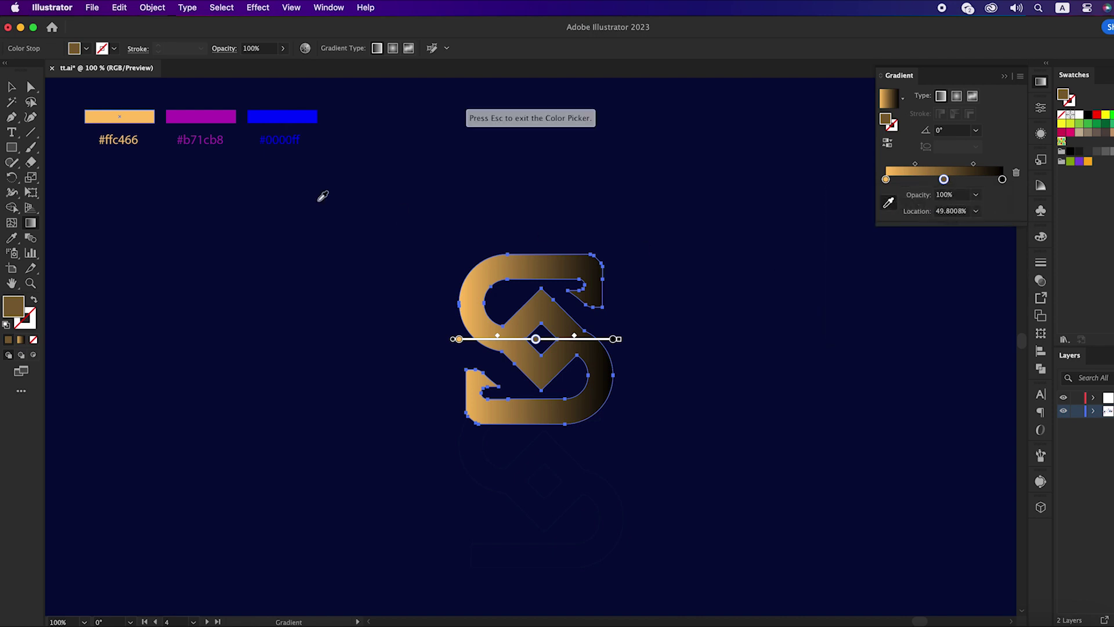
left_click(223, 110)
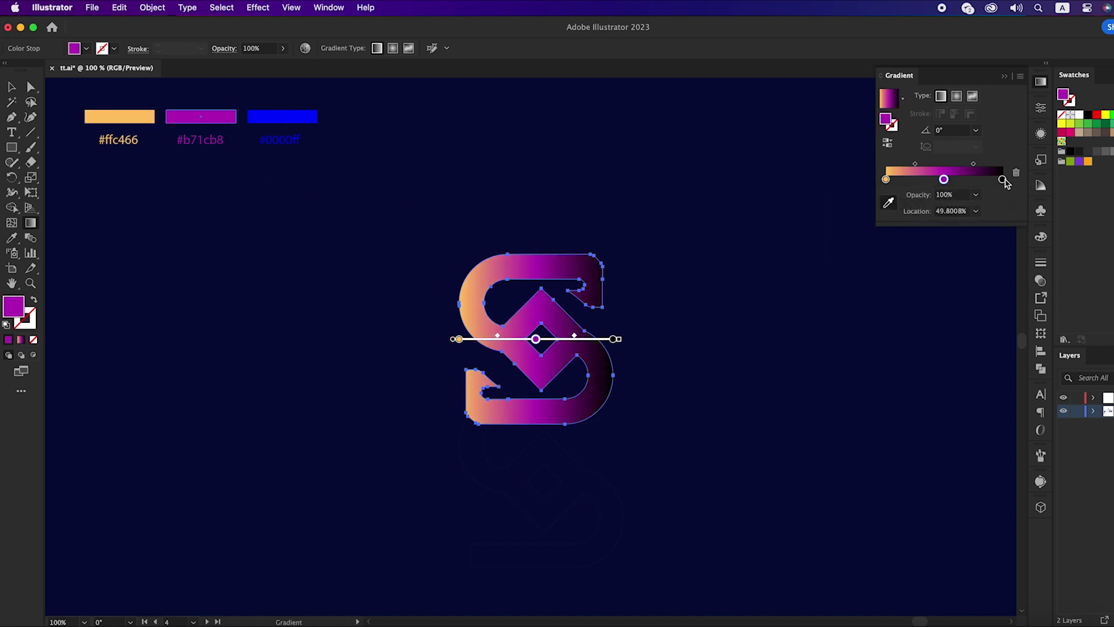
double_click(1002, 179)
left_click(841, 270)
left_click(294, 111)
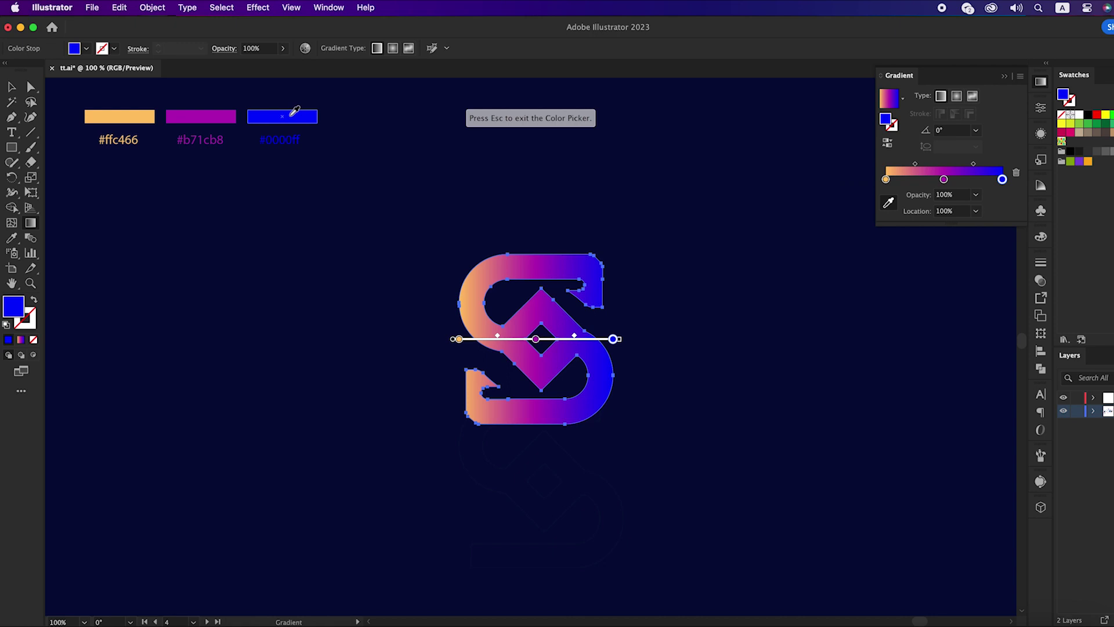
key("v")
Drag the Gradient tool so the gradient runs from top to bottom.
key("g")
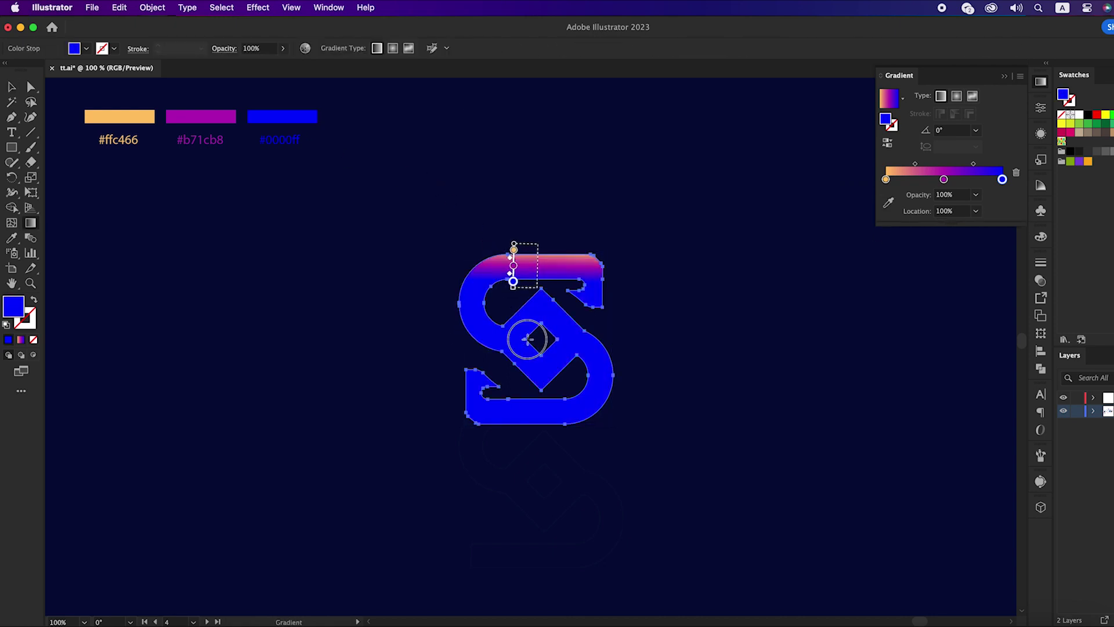
left_click_drag(513, 248, 557, 434)
key("v")
left_click(567, 433)
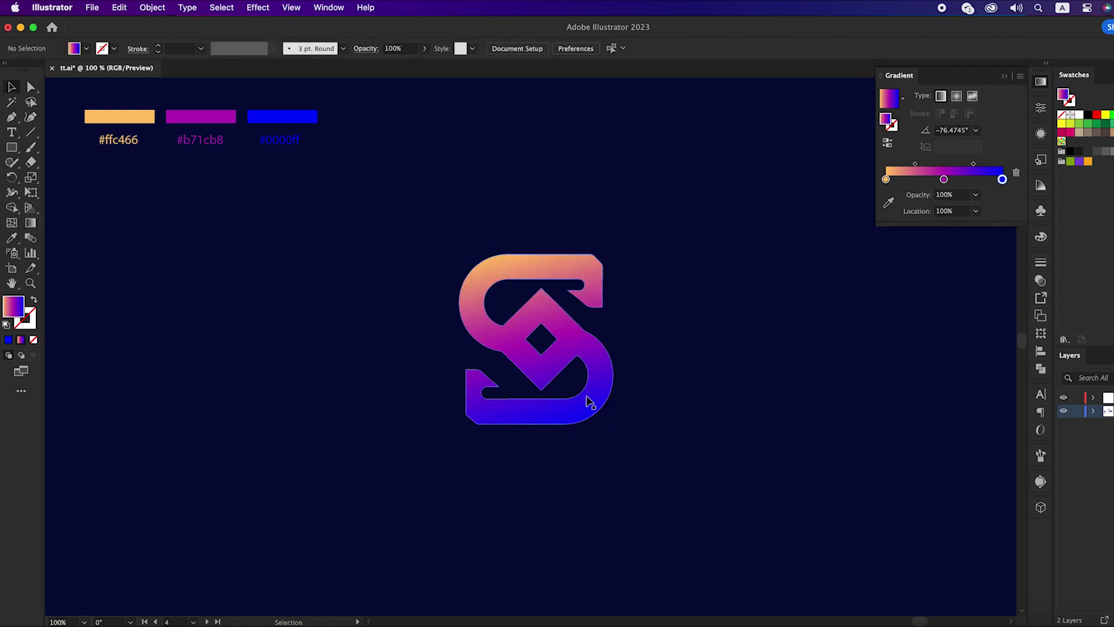
Draw a crescent-shaped path inside the S's upper curve and fill it white.
key("ctrl+equal")
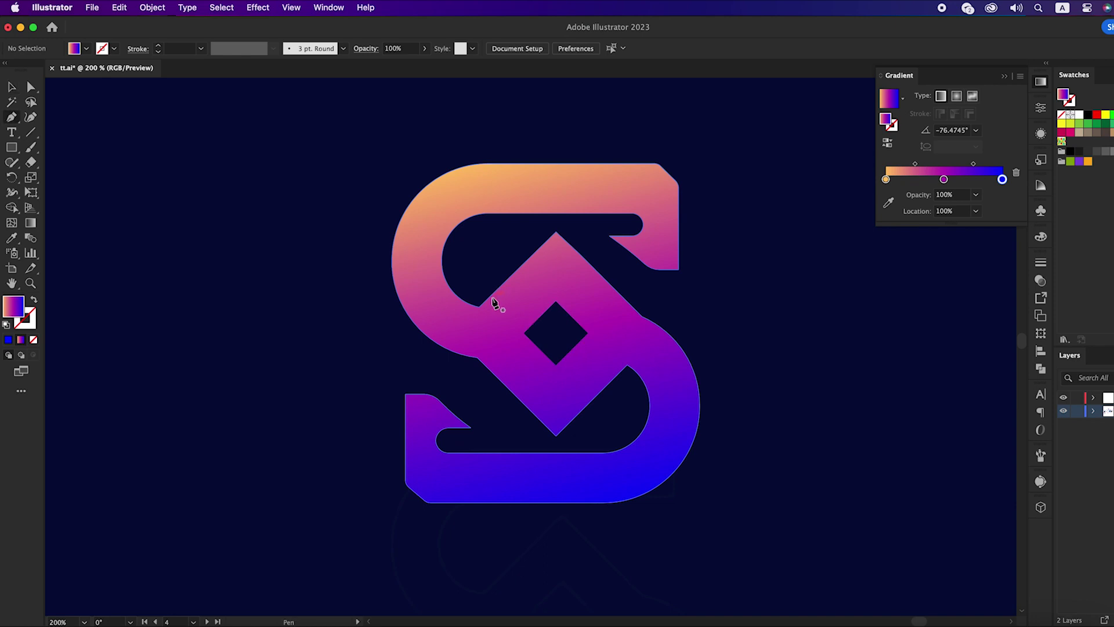
left_click_drag(478, 309, 460, 325)
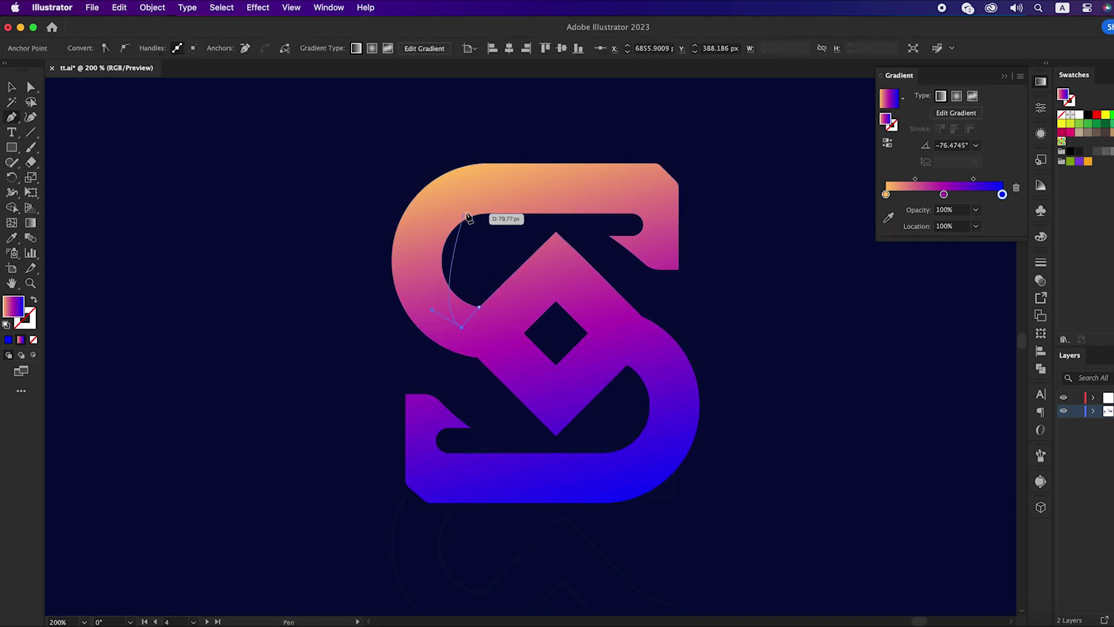
left_click_drag(487, 213, 578, 206)
left_click(479, 309)
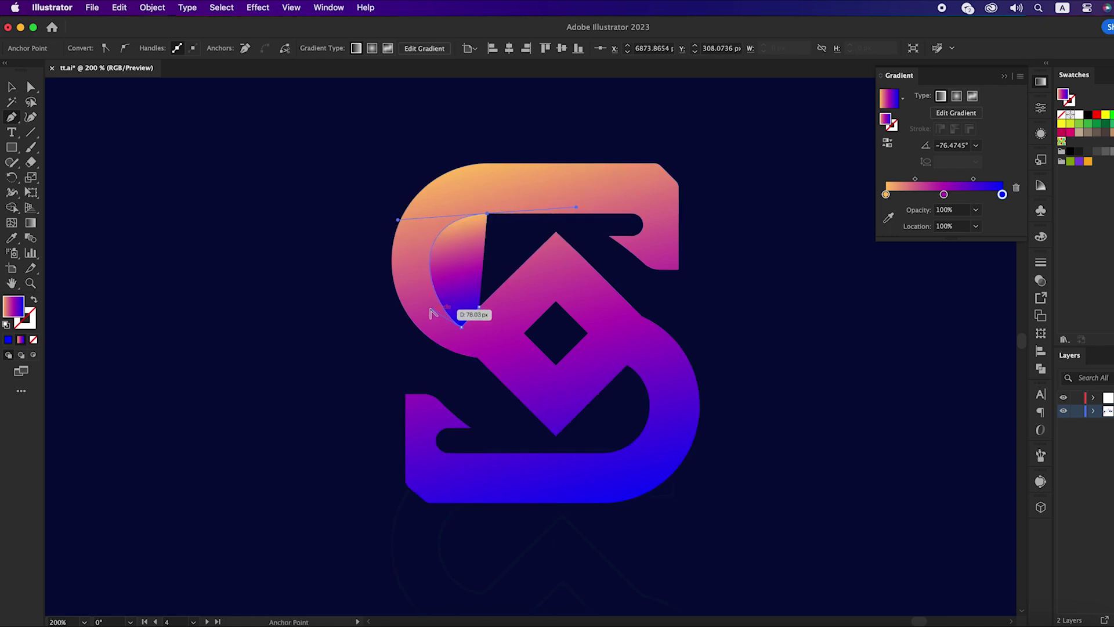
mouse_move(429, 310)
left_mouse_down()
mouse_move(410, 311)
mouse_move(483, 289)
mouse_move(480, 311)
left_mouse_up()
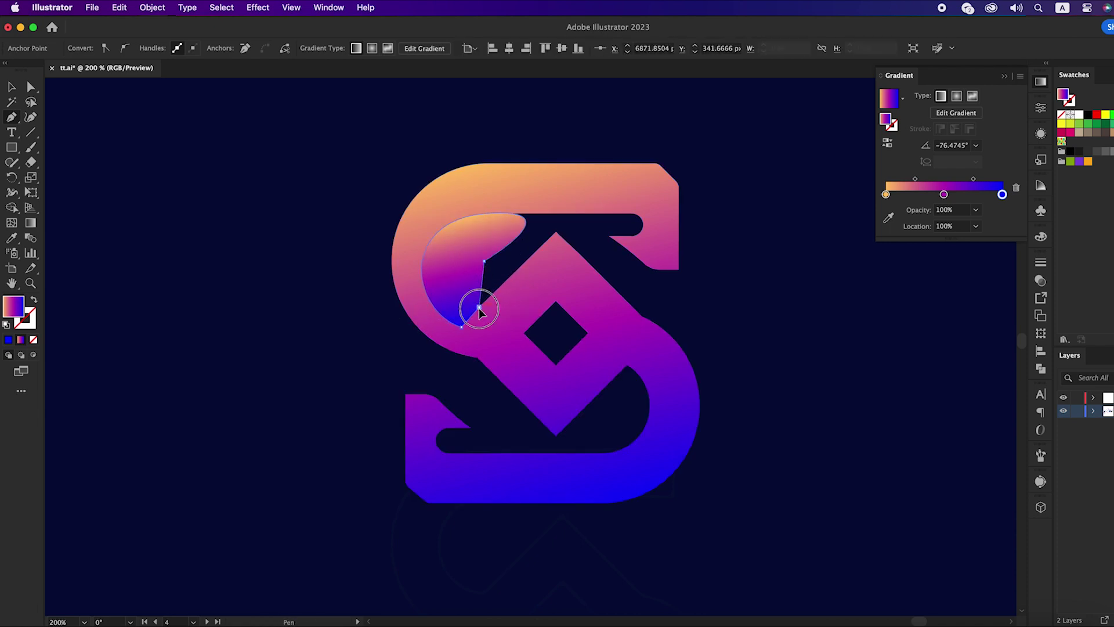
left_click(1067, 113)
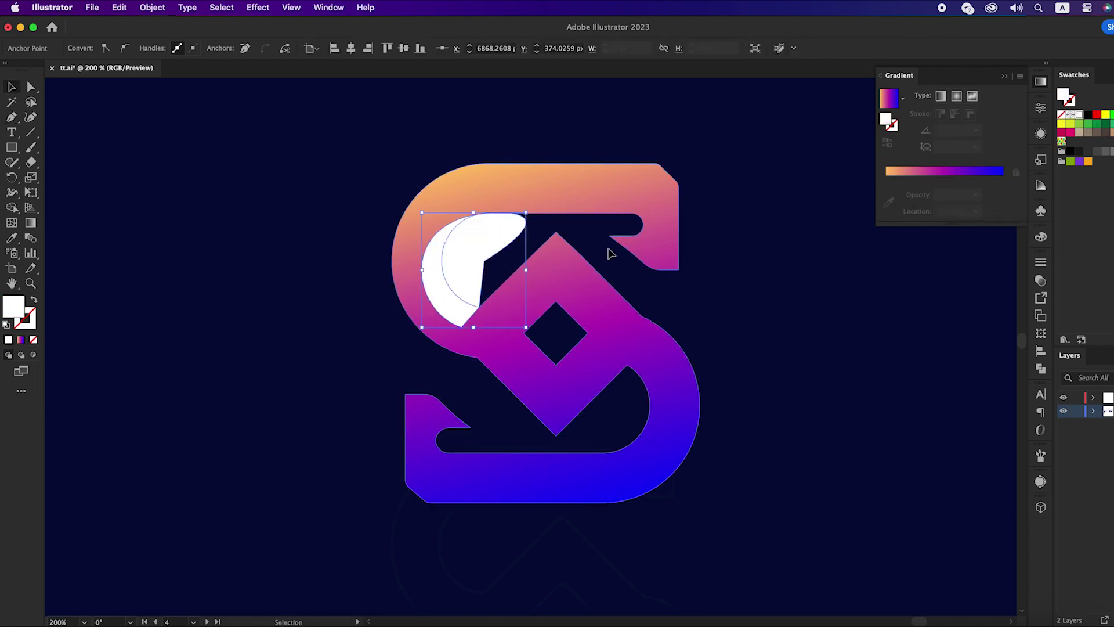
Trim the white shape's excess beyond the curve with Shape Builder.
left_click(501, 200, "super")
key("shift+m")
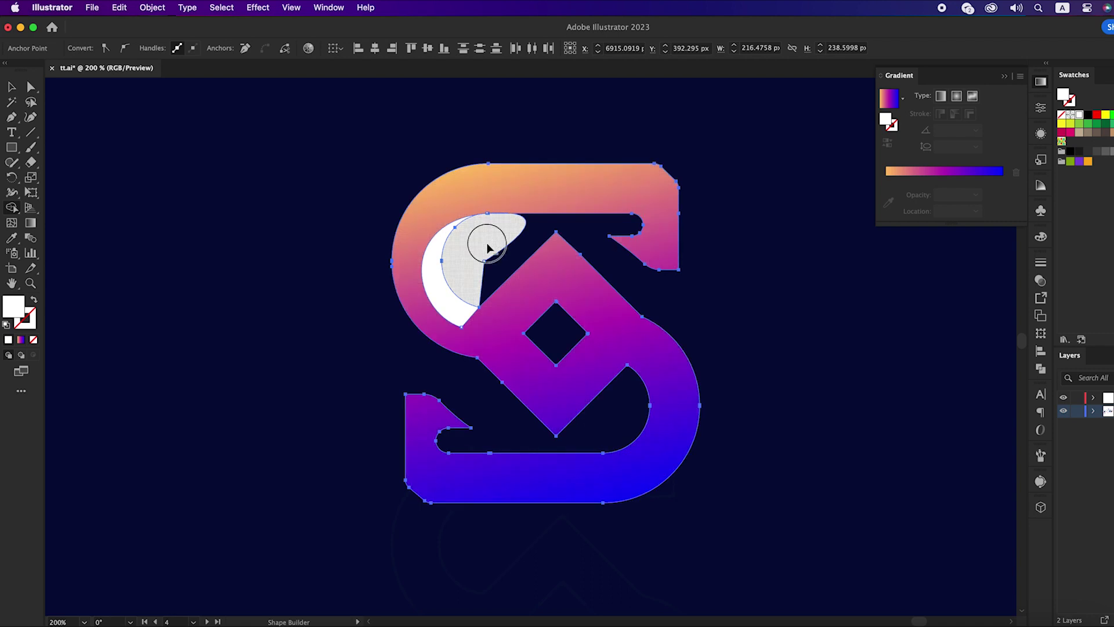
left_click(490, 241, "alt")
key("v")
left_click(678, 315)
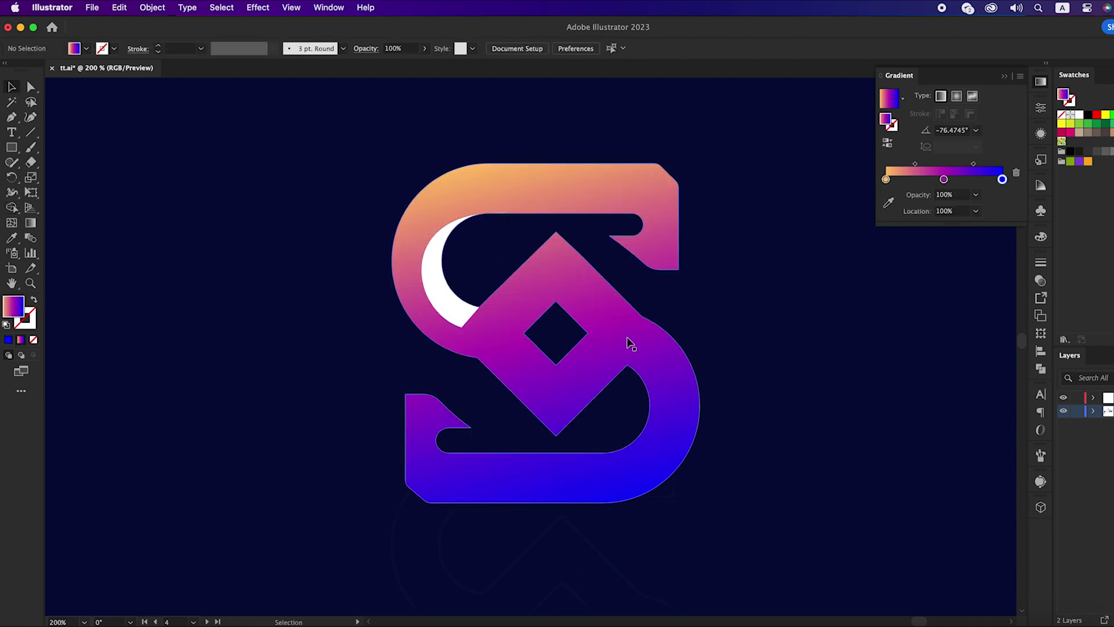
Draw a white Pen shape inside the S's lower curve.
key("p")
left_click(627, 364)
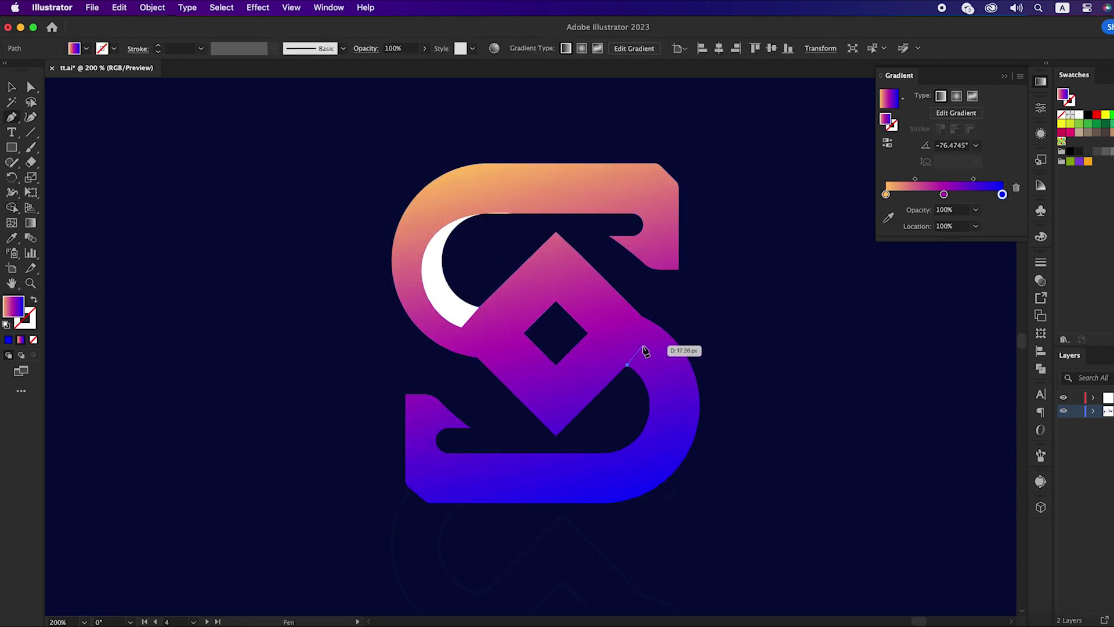
left_click_drag(643, 349, 680, 381)
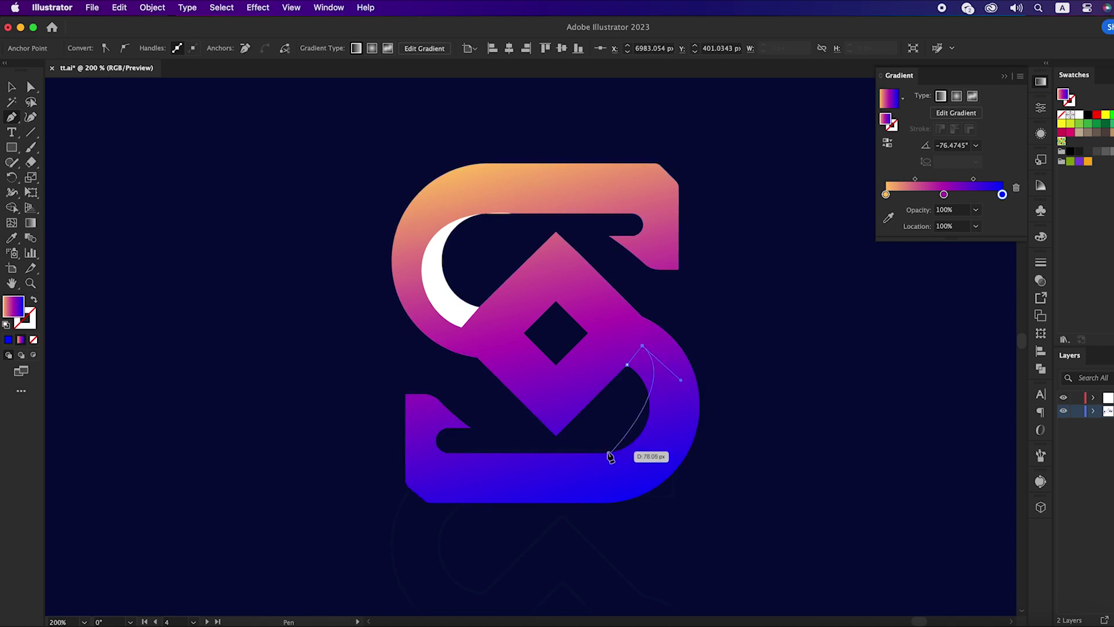
left_click_drag(603, 455, 521, 452)
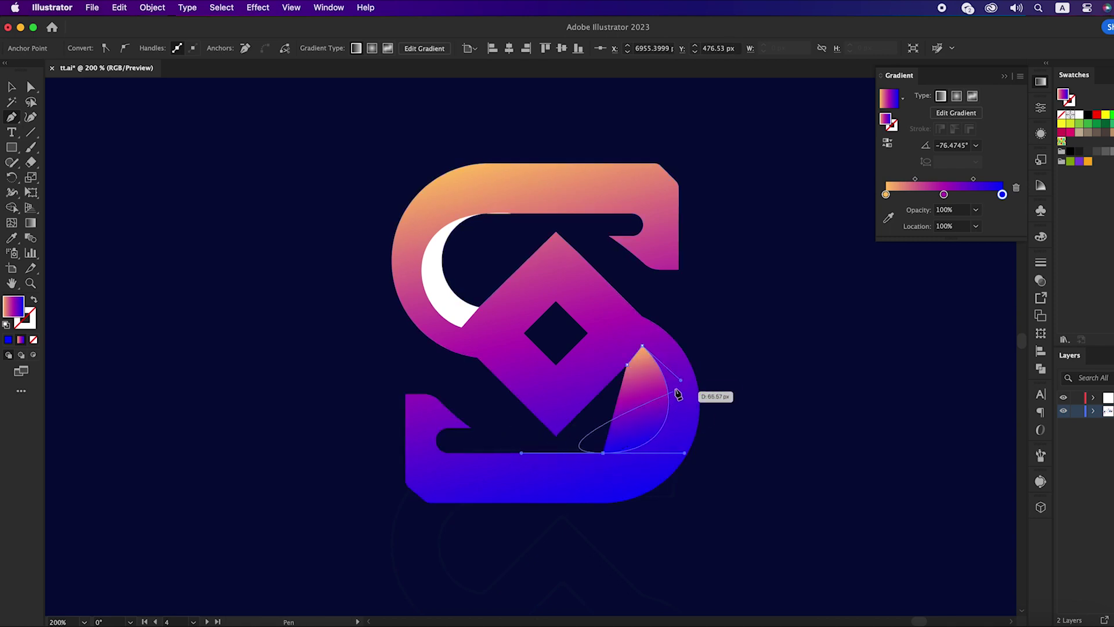
left_click(603, 452)
left_click(629, 405)
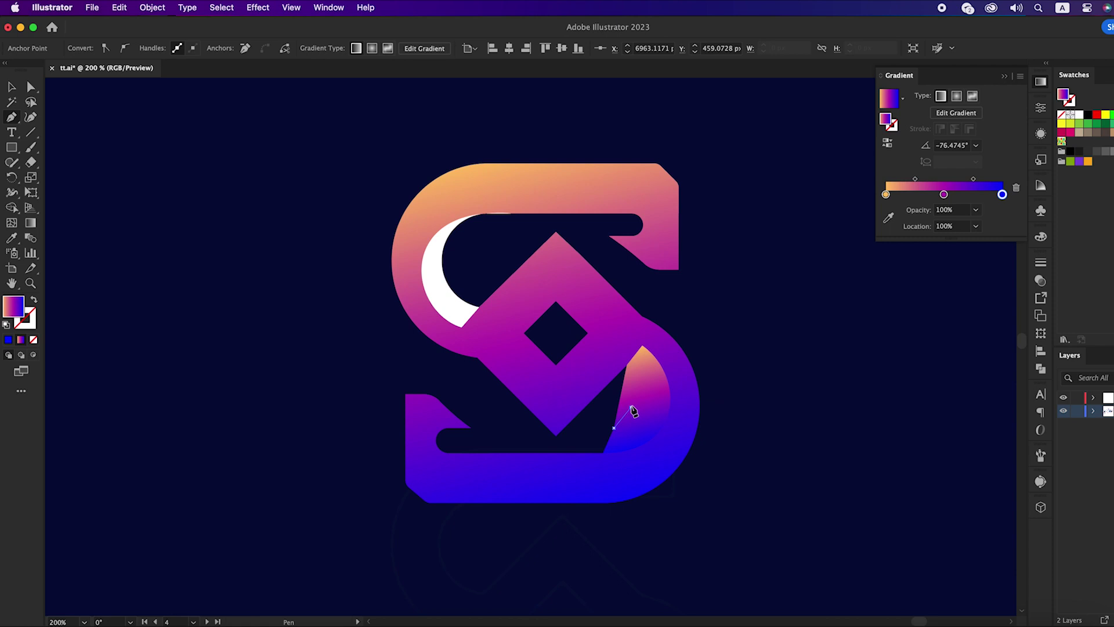
left_click(628, 368)
left_click(1078, 117)
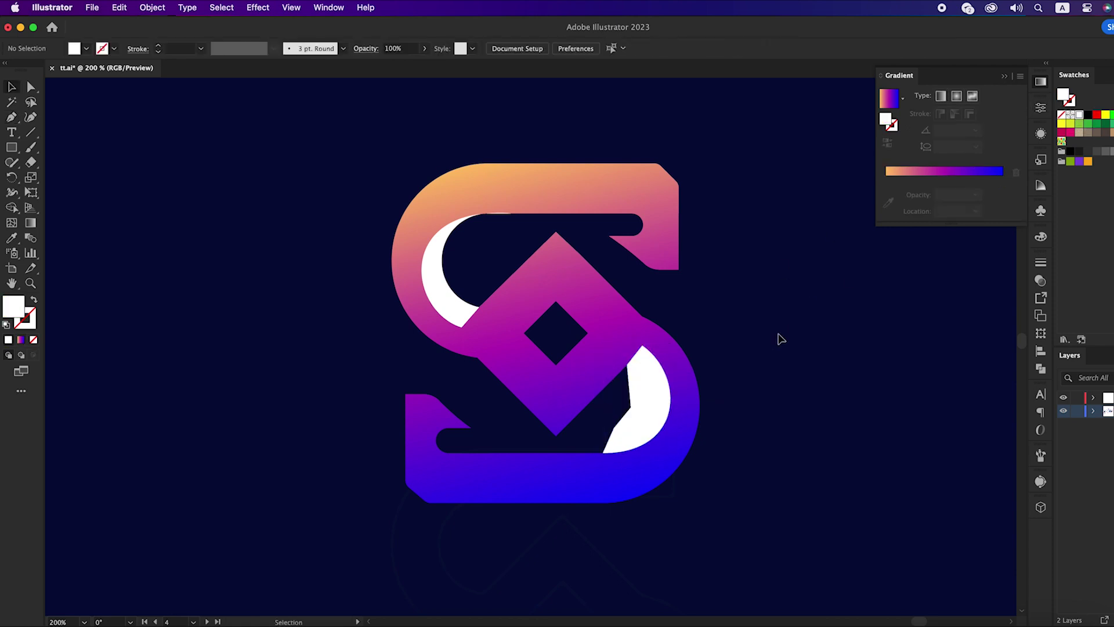
Trim away the white sliver outside the lower curve with Shape Builder.
key("ctrl+a")
left_click(13, 210)
left_click(84, 207)
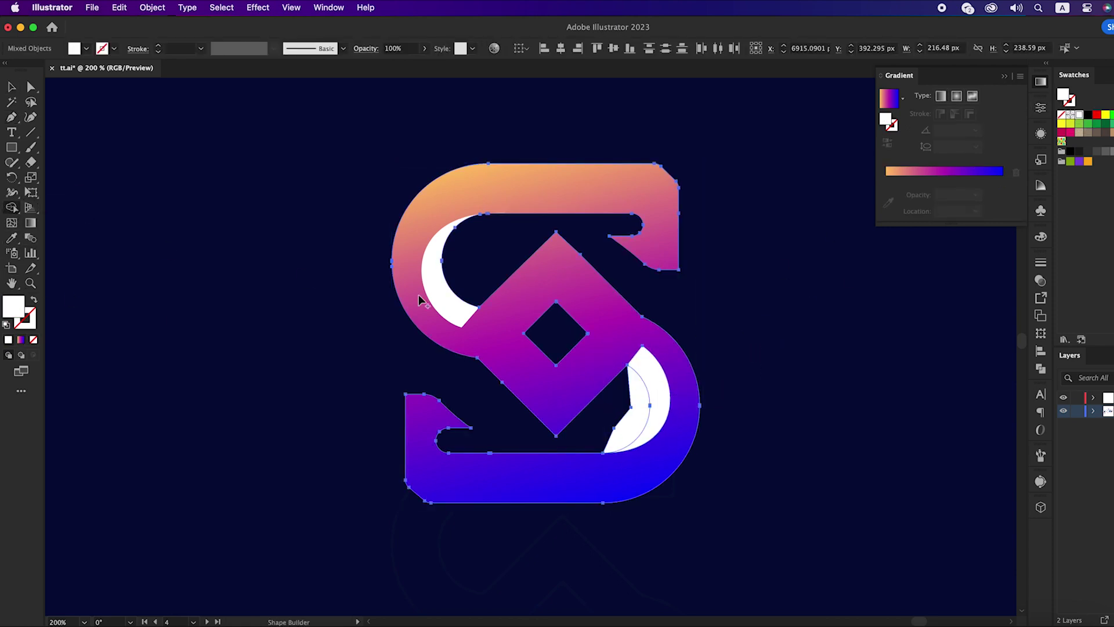
left_click(650, 409, "alt")
key("ctrl+shift+a")
key("p")
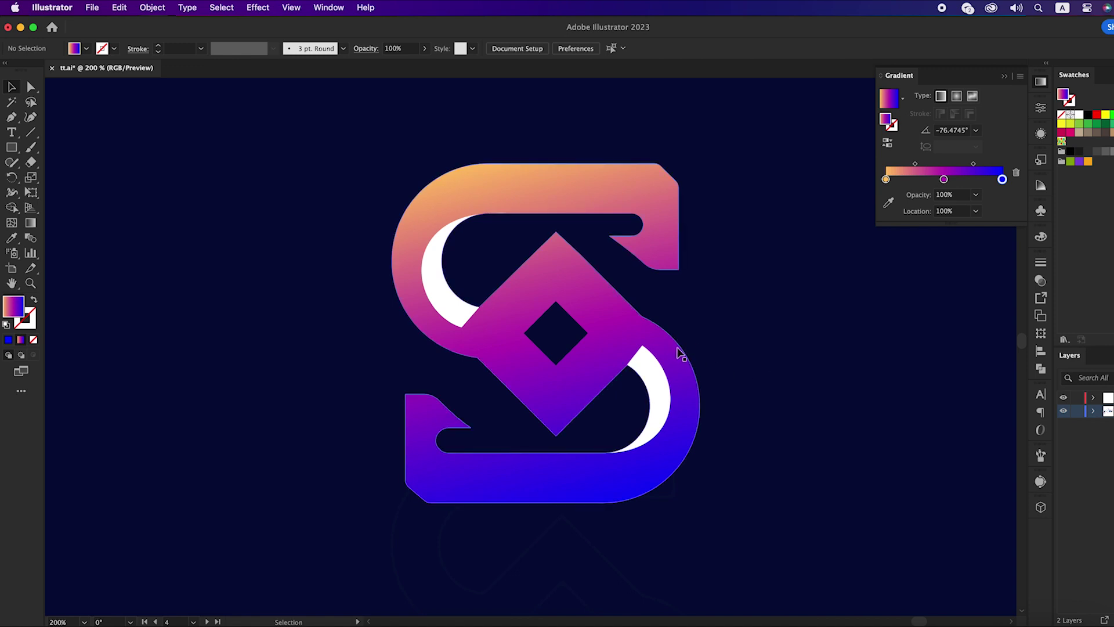
Draw the first corner piece at the top of the diamond.
left_click(556, 304)
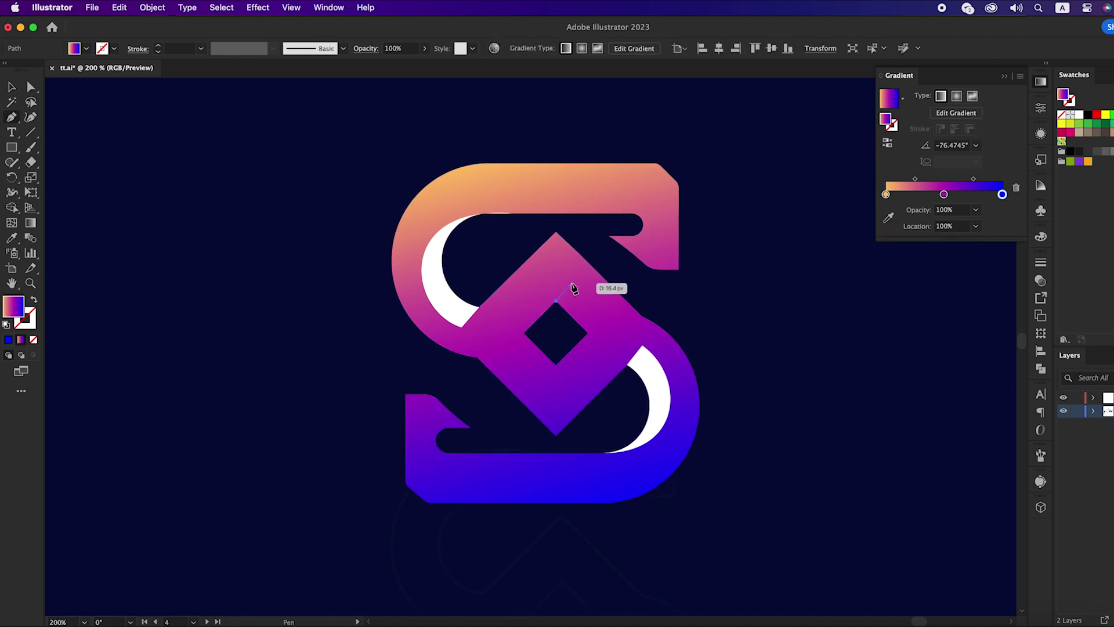
left_click(573, 287)
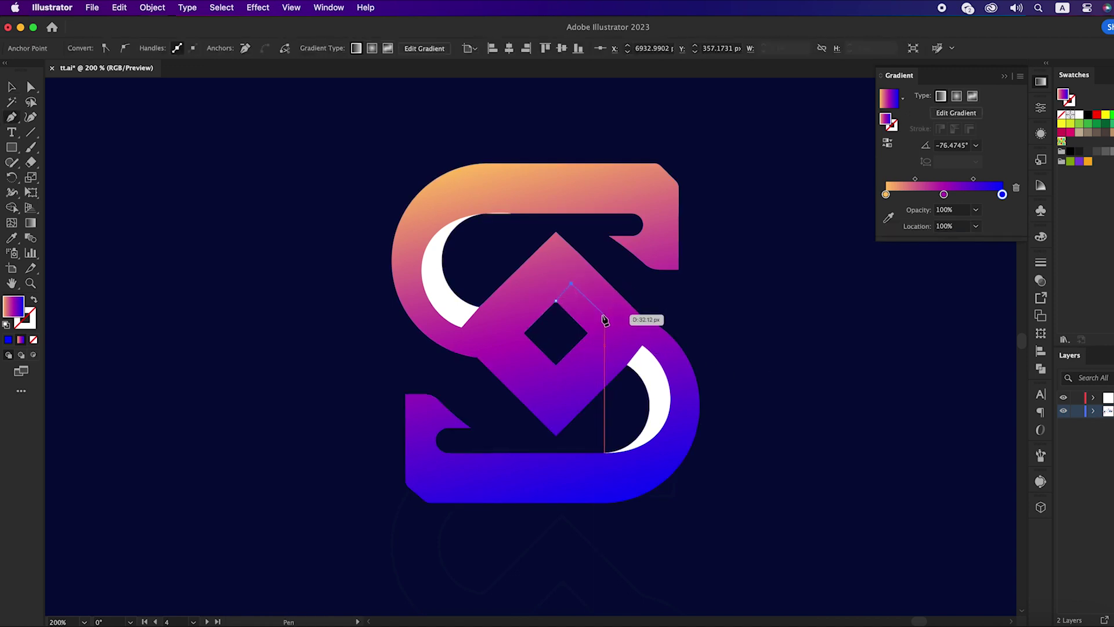
left_click(589, 333)
left_click(558, 324)
key("ctrl+plus")
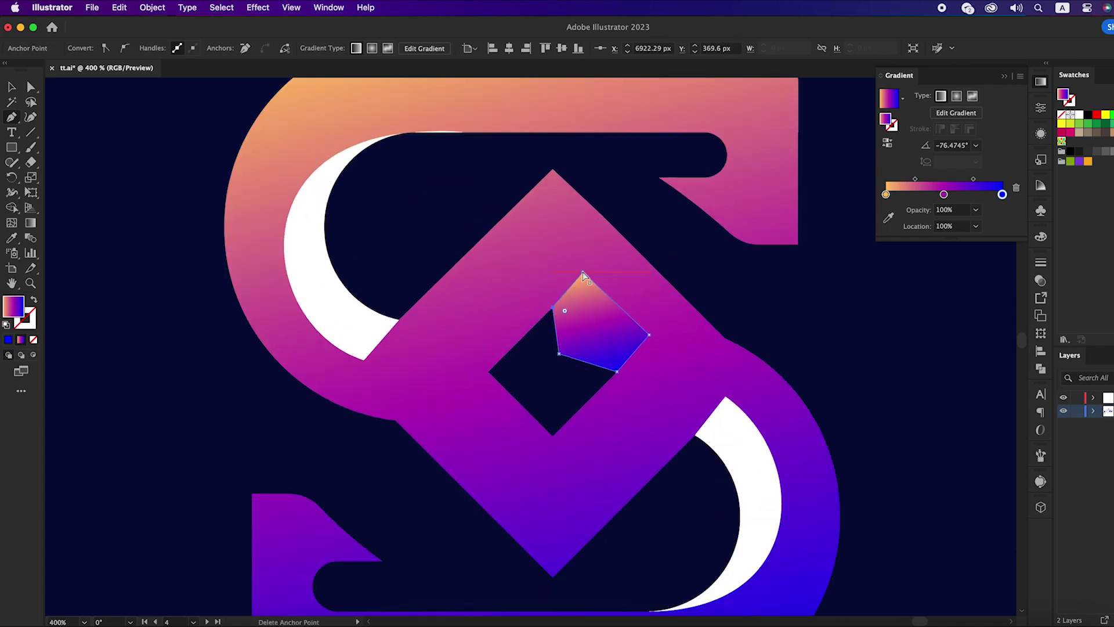
key("a")
left_click(587, 277)
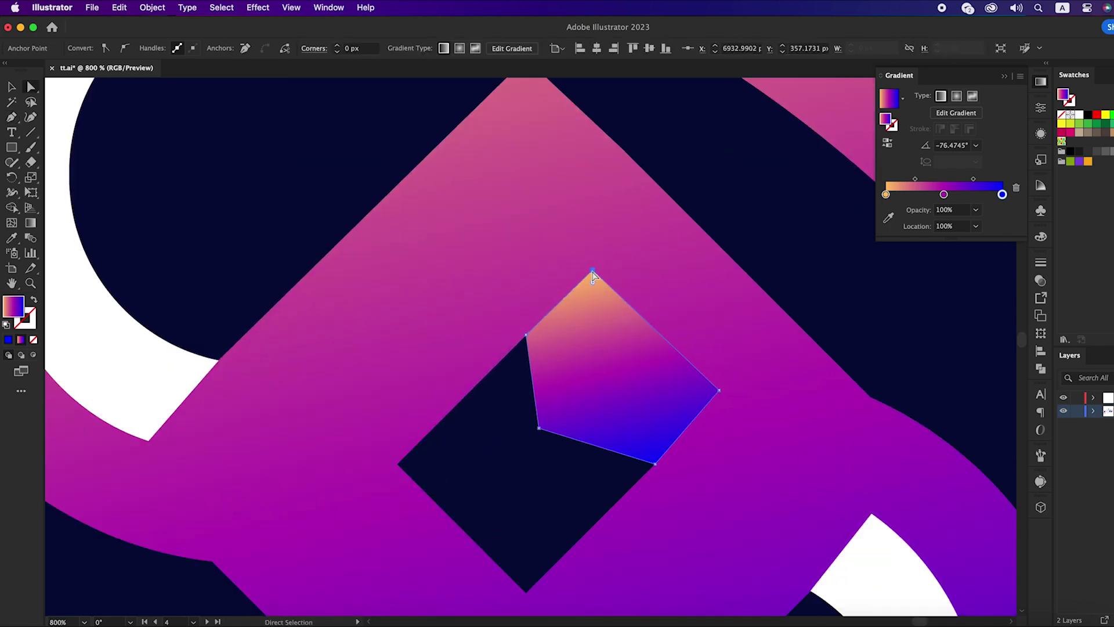
key("v")
Remove the white area inside the diamond hole with Shape Builder.
key("ctrl+a")
key("shift+m")
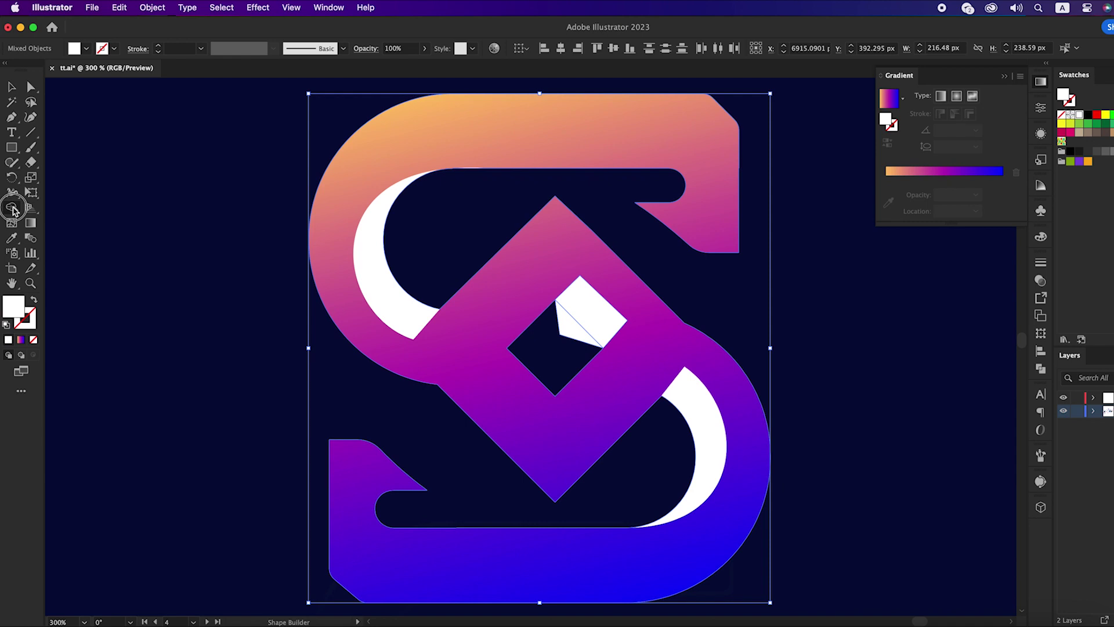
left_click(565, 321, "alt")
left_click(829, 302)
Draw a second piece around the diamond hole's right side.
key("p")
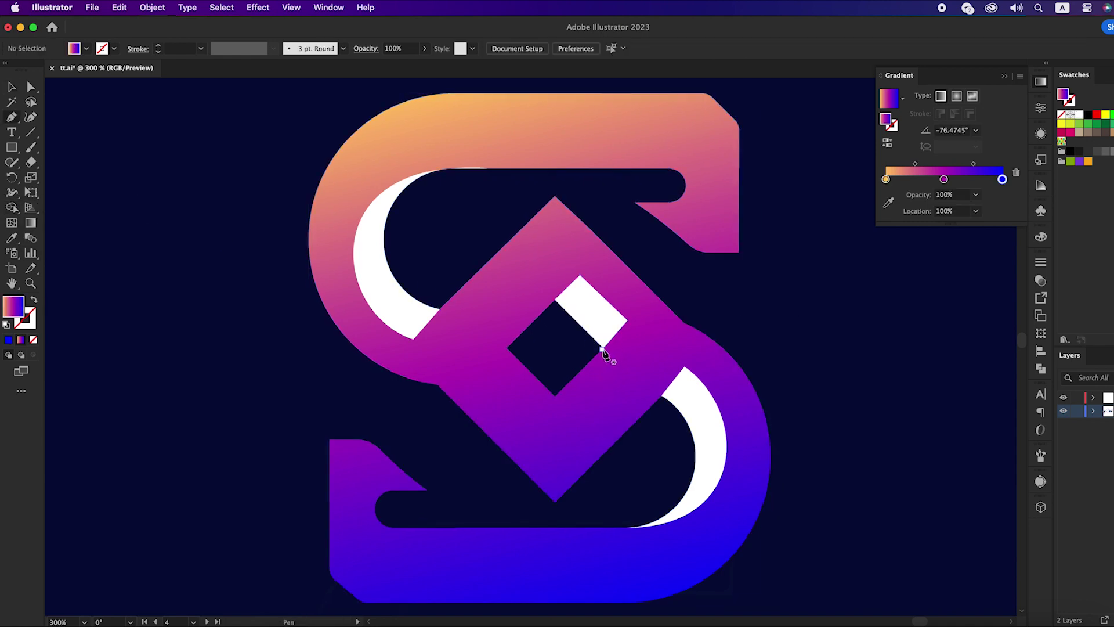
left_click(603, 353)
left_click(627, 375)
left_click(580, 424)
left_click(555, 396)
left_click(558, 357)
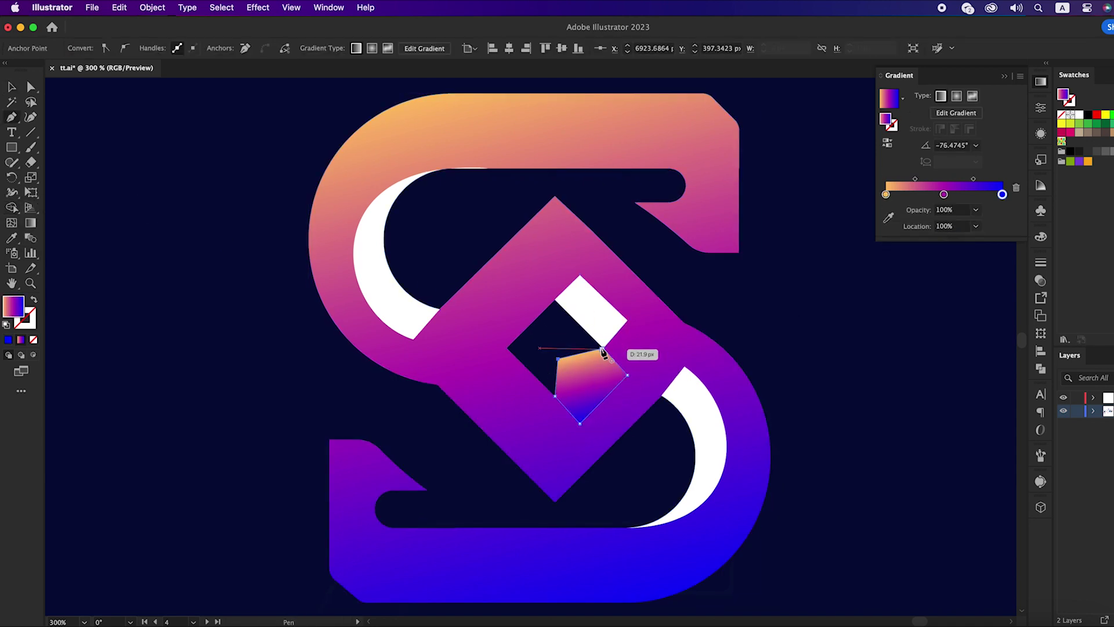
left_click(603, 352)
Merge the new right piece into the white square with Shape Builder.
key("i")
left_click(701, 392)
key("ctrl+a")
key("shift+m")
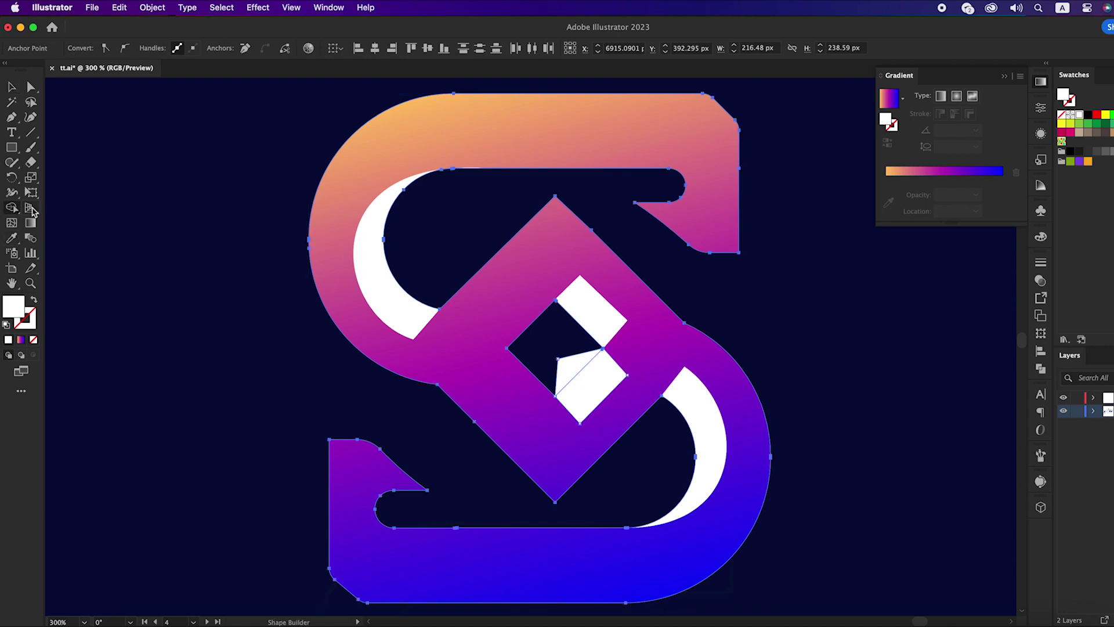
left_click(552, 369)
key("ctrl+shift+a")
Draw a white pentagon on the left side of the hole.
key("p")
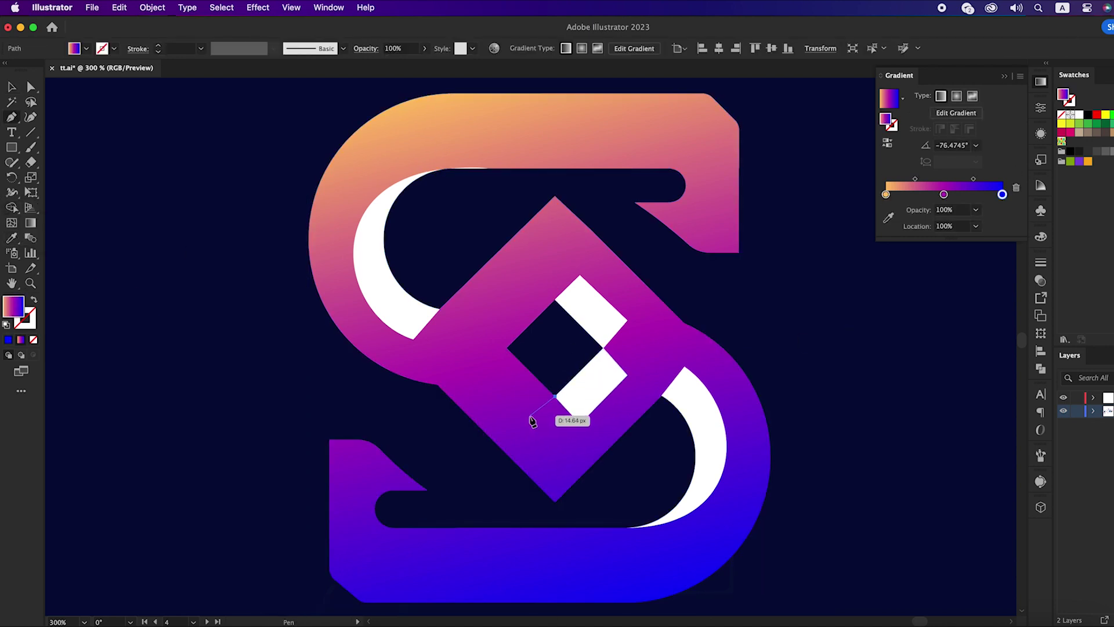
left_click(528, 423)
left_click(486, 388)
left_click(507, 348)
left_click(545, 352)
left_click(556, 395)
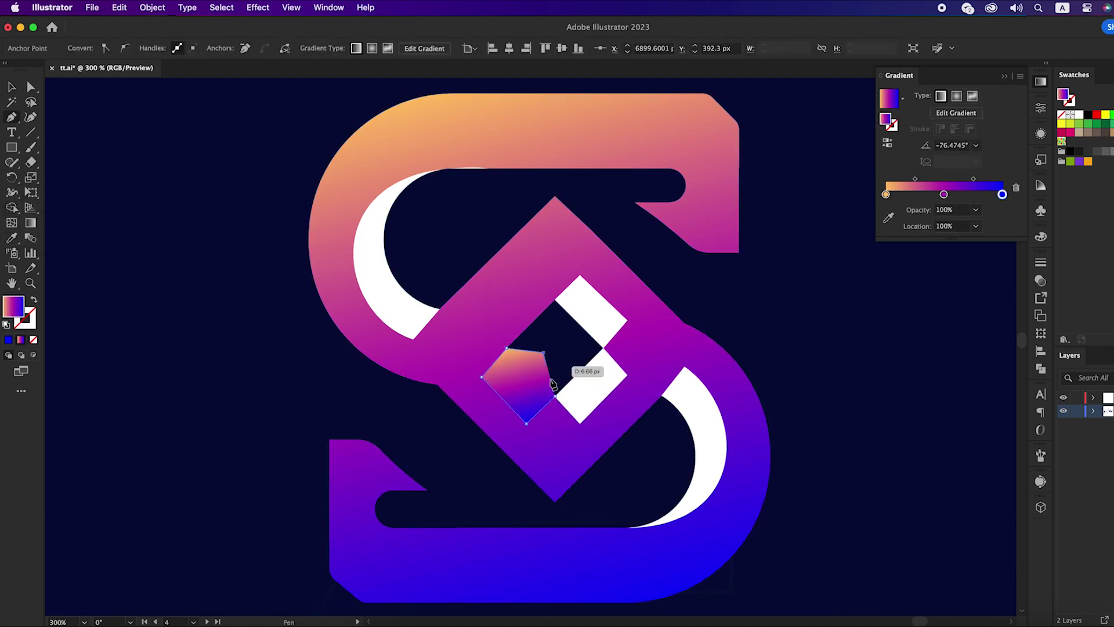
scroll(523, 435, "up", 3)
left_click(542, 383)
scroll(542, 383, "down", 2)
Merge the left pentagon into its white square.
key("i")
left_click(654, 355)
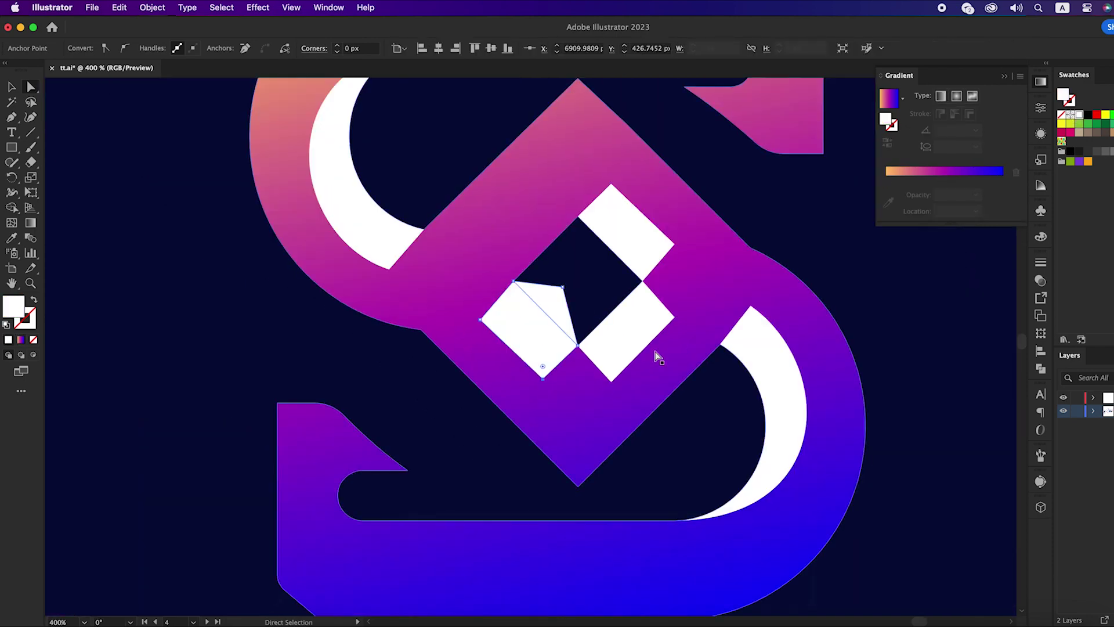
key("super+a")
left_click(12, 209)
left_click(83, 207)
left_click(555, 291)
scroll(788, 276, "down", 1)
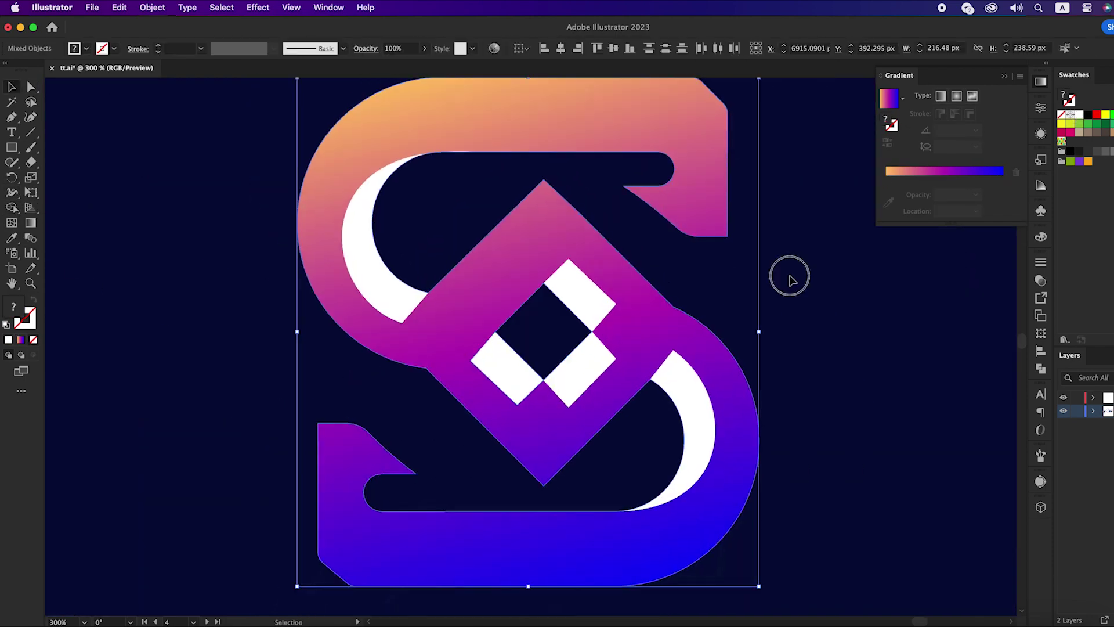
Draw a white top-left piece beside the diamond.
key("p")
left_click(518, 258)
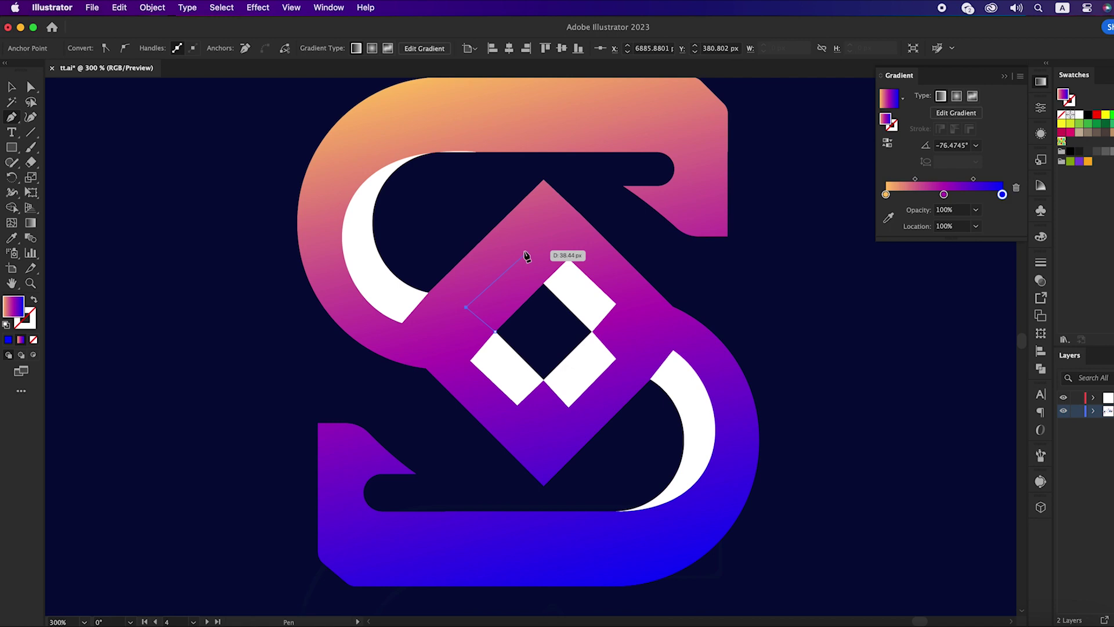
left_click(543, 285)
left_click(542, 329)
left_click(505, 331)
left_click(468, 296)
key("v")
Merge the top-left piece into its square and select the upper-left crescent.
key("i")
left_click(575, 292)
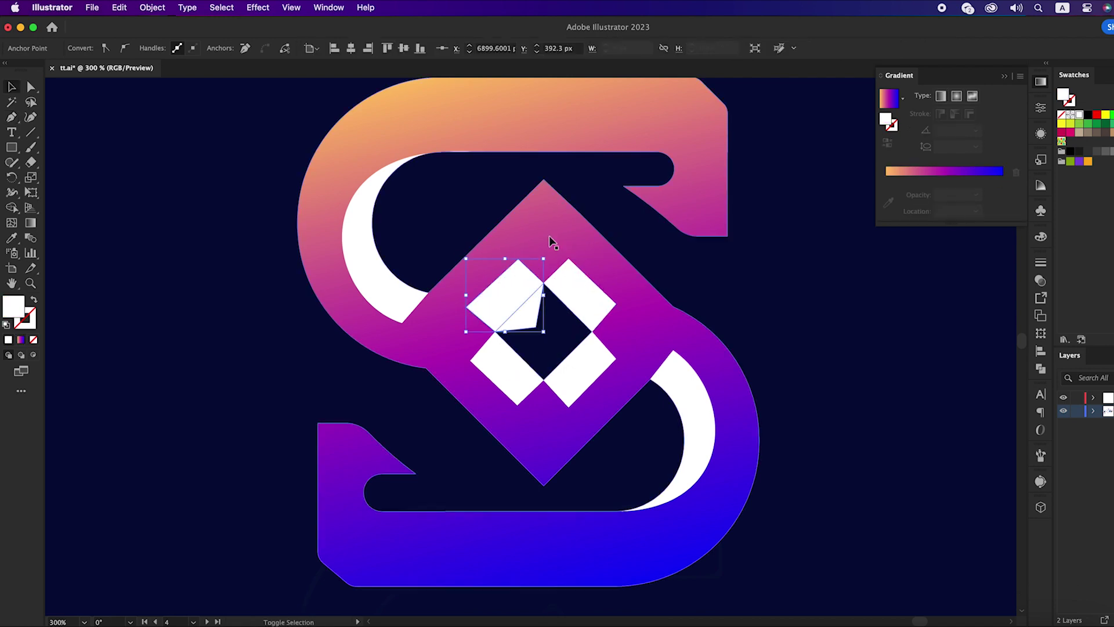
key("super+a")
key("shift+m")
scroll(538, 322, "down", 1)
left_click(537, 322, "alt")
key("v")
left_click(397, 288)
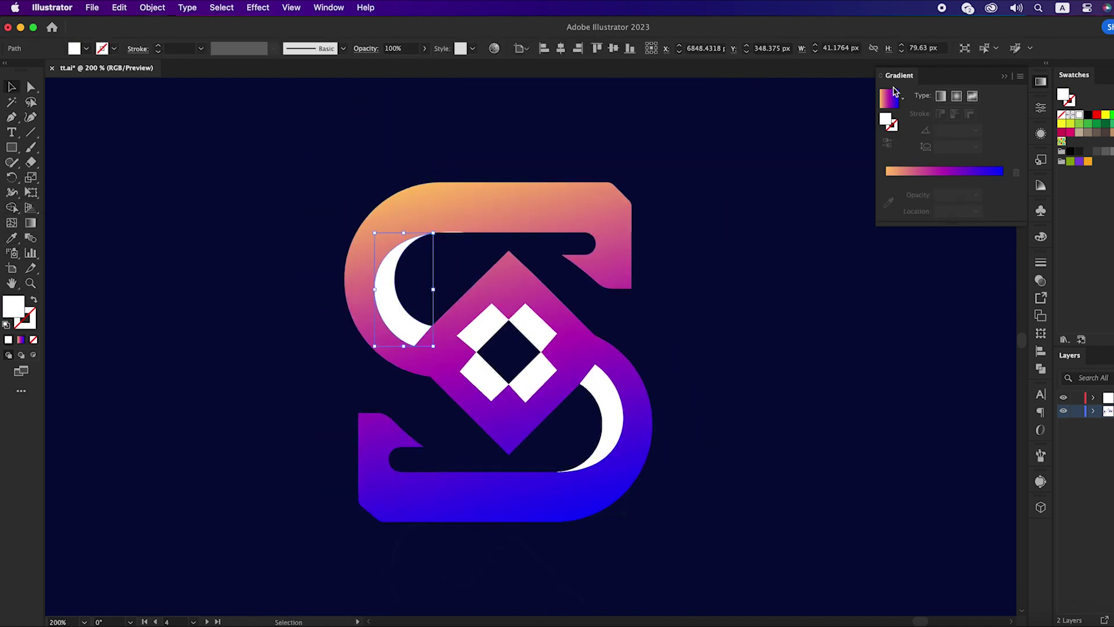
Fill the crescent with a navy-to-navy gradient, the end stop at 0% opacity.
left_click(901, 96)
left_click(828, 120)
double_click(886, 193)
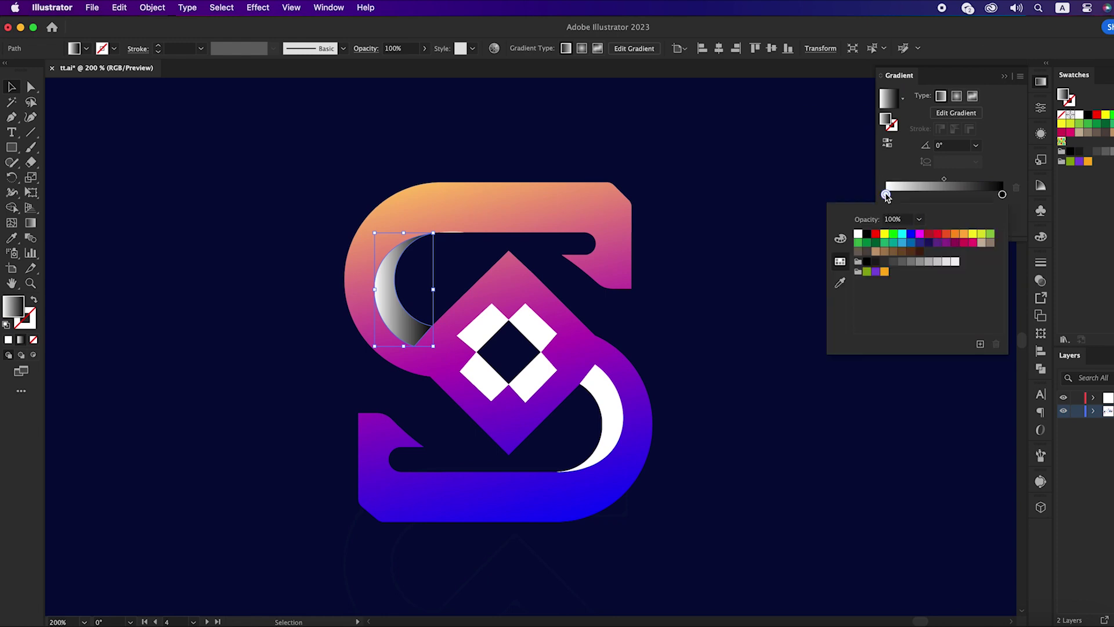
left_click(929, 247)
double_click(1002, 193)
left_click(930, 243)
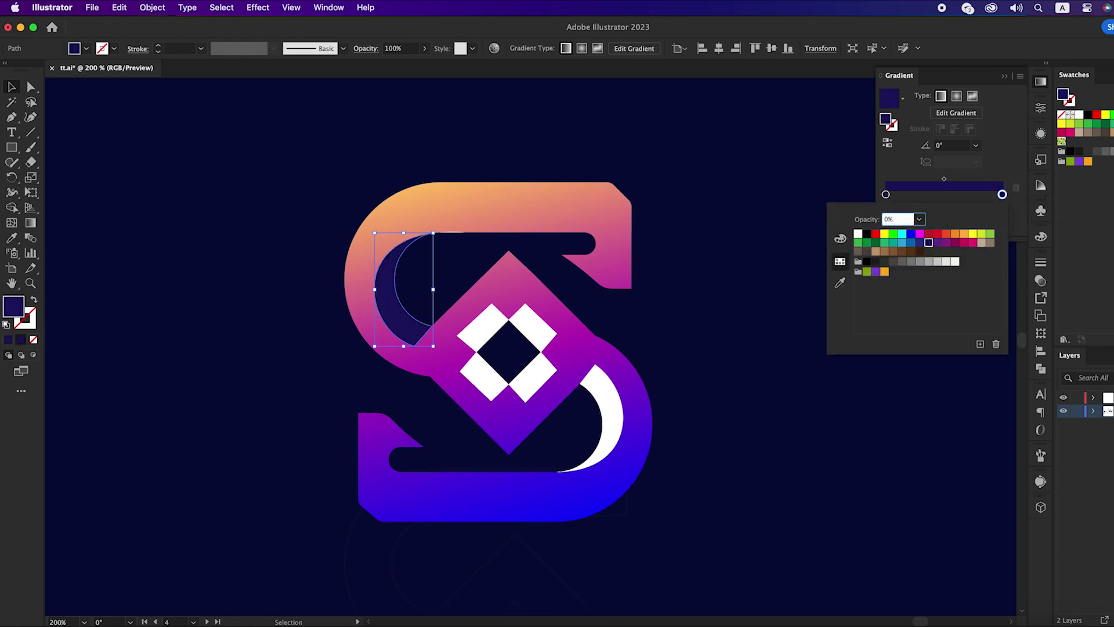
key("Return")
Angle the fade upward across the crescent and set its blending to Multiply.
left_click(405, 326)
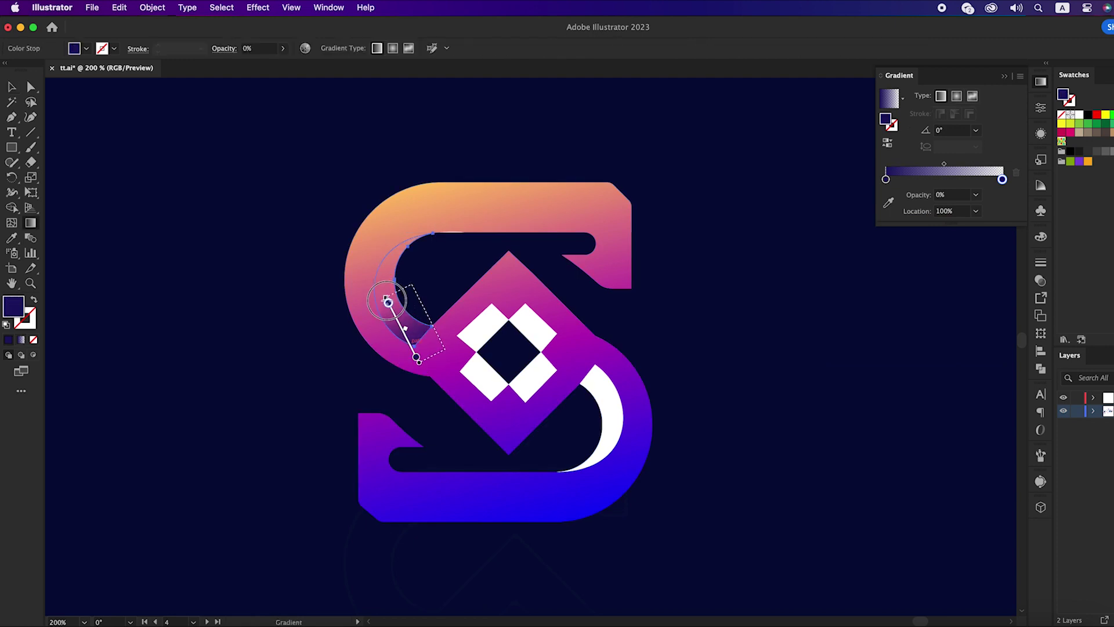
left_click_drag(412, 351, 381, 237)
left_click(333, 296)
left_click(388, 301)
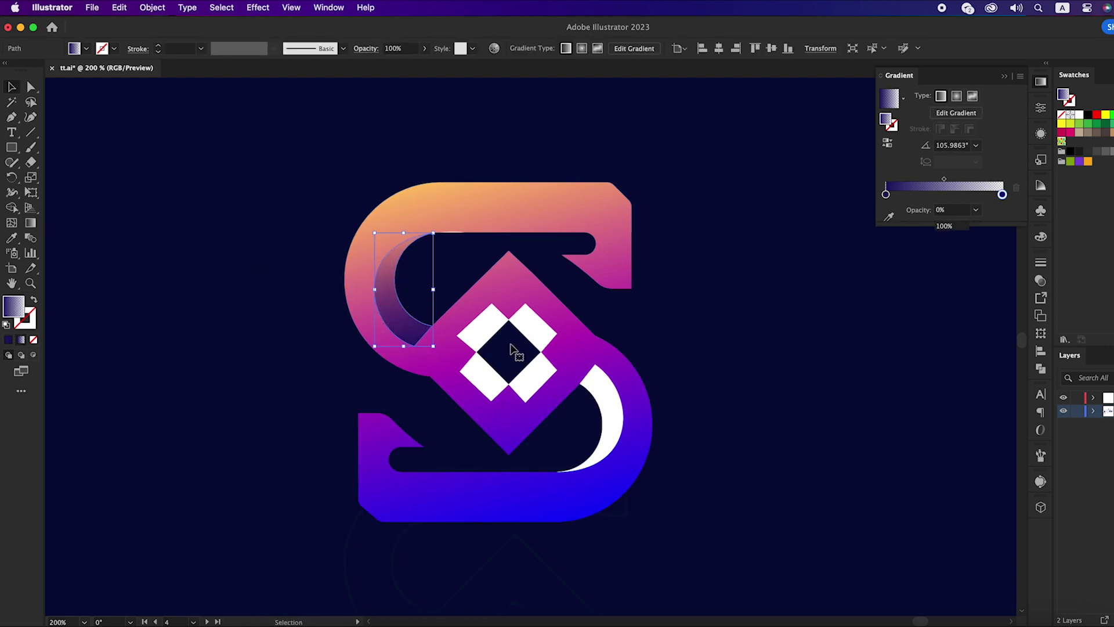
left_click(1041, 280)
left_click(909, 276)
left_click(904, 320)
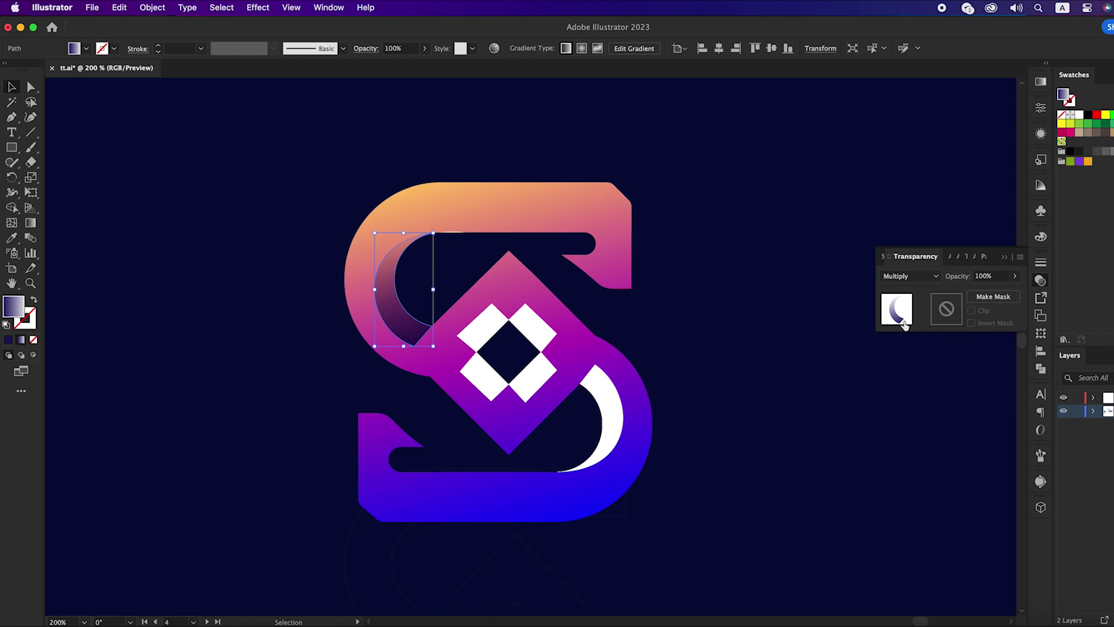
left_click(714, 321)
Extend the fade further up the crescent and set opacity to 70%.
left_click(418, 329)
key("g")
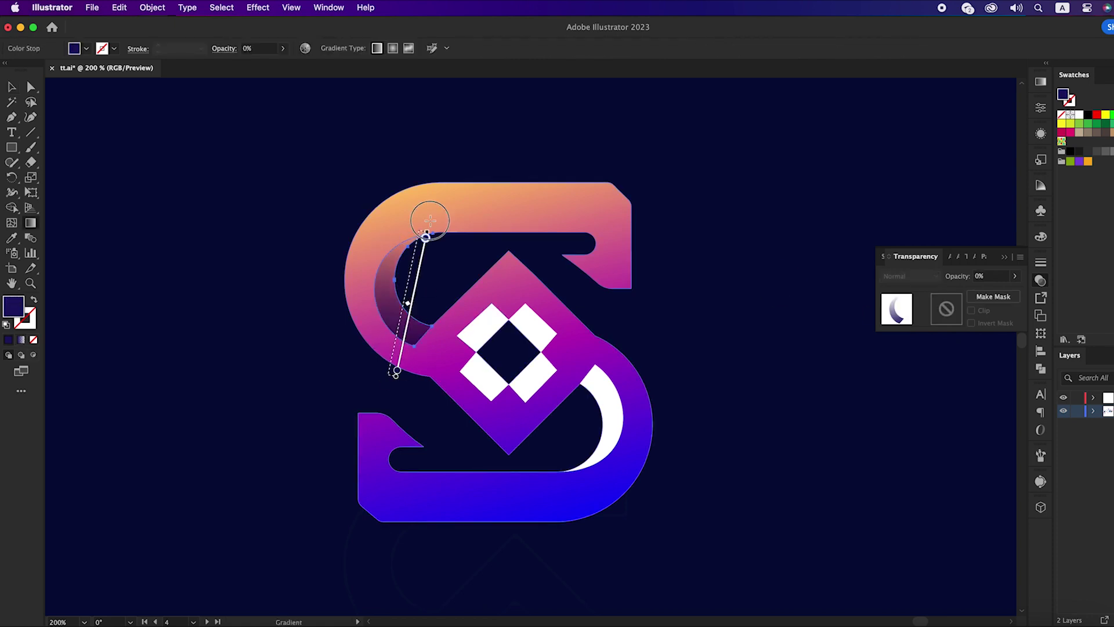
left_click_drag(427, 218, 427, 188)
key("v")
left_click(422, 312)
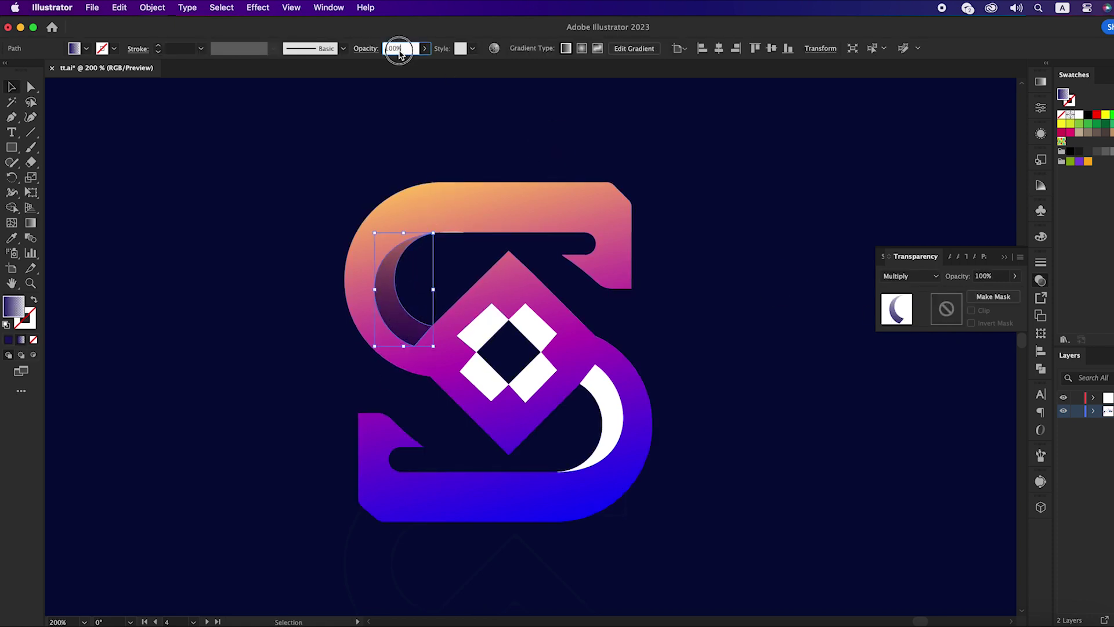
type("70")
key("Return")
left_click(523, 201)
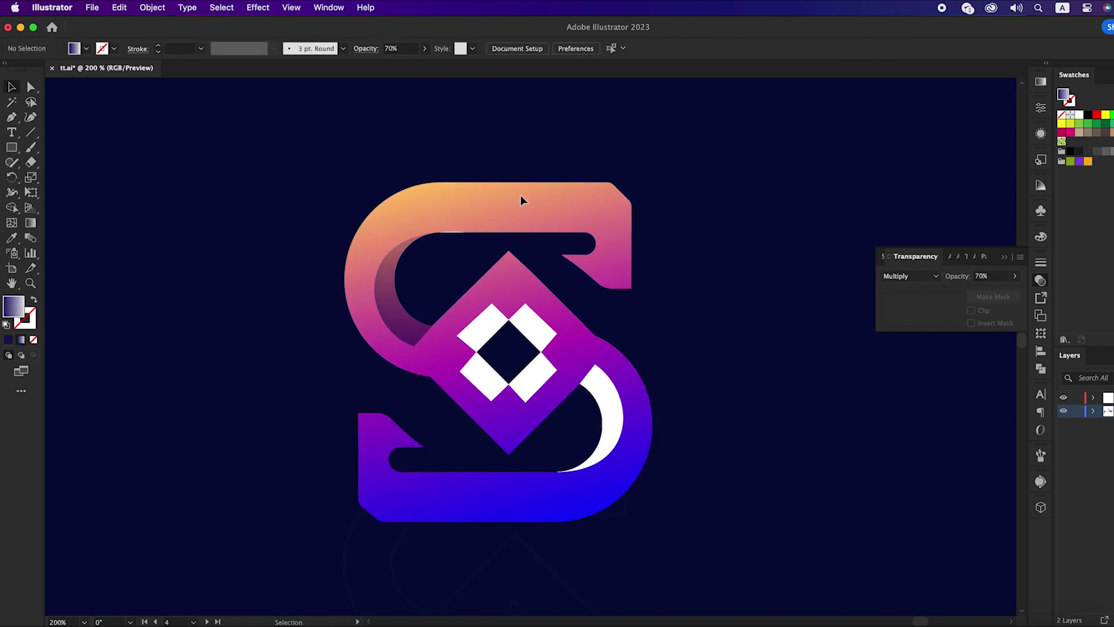
Copy the shadow look onto the lower-right crescent and angle its fade.
left_click(612, 407)
key("i")
left_click(413, 322)
key("g")
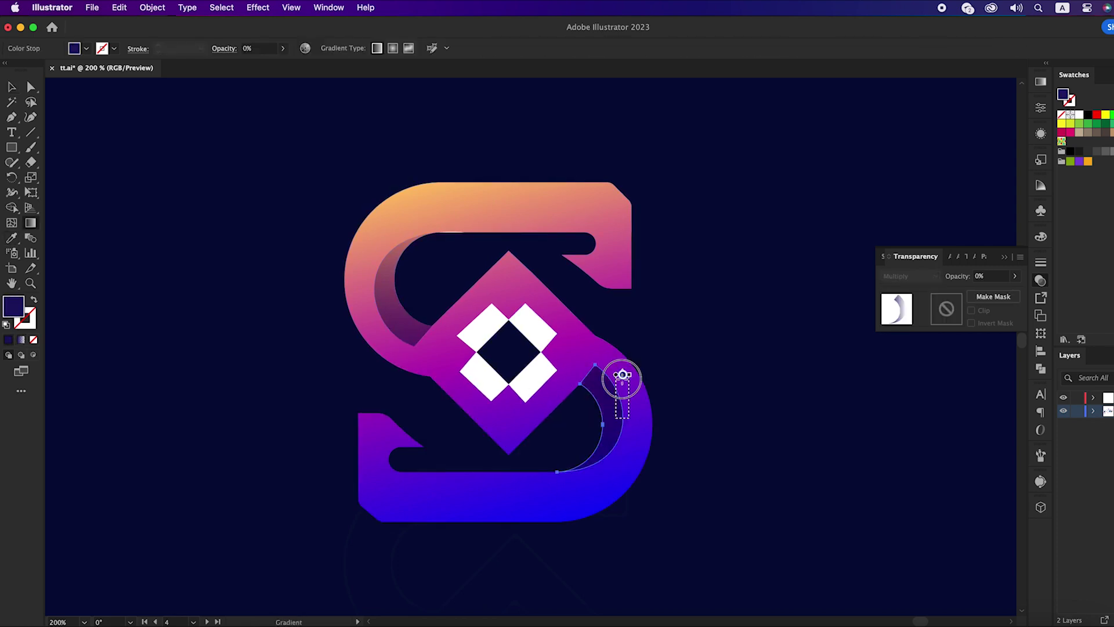
left_click_drag(622, 370, 552, 521)
key("v")
left_click(694, 490)
Apply the shadow gradient to the top-left and top-right diamond pieces.
left_click(488, 331)
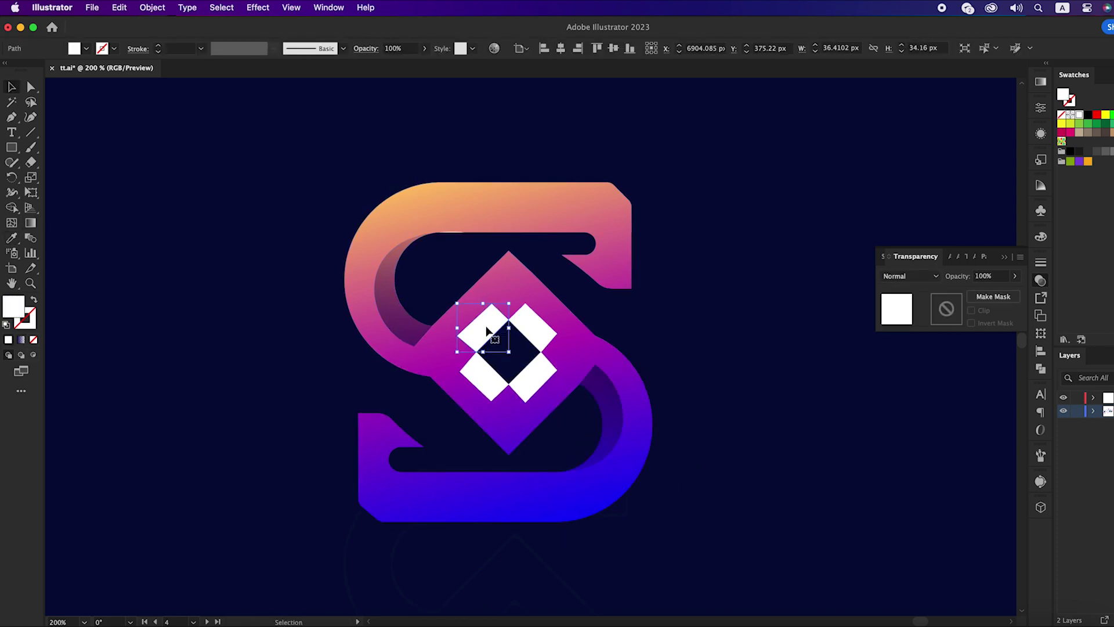
left_click(415, 331)
key("g")
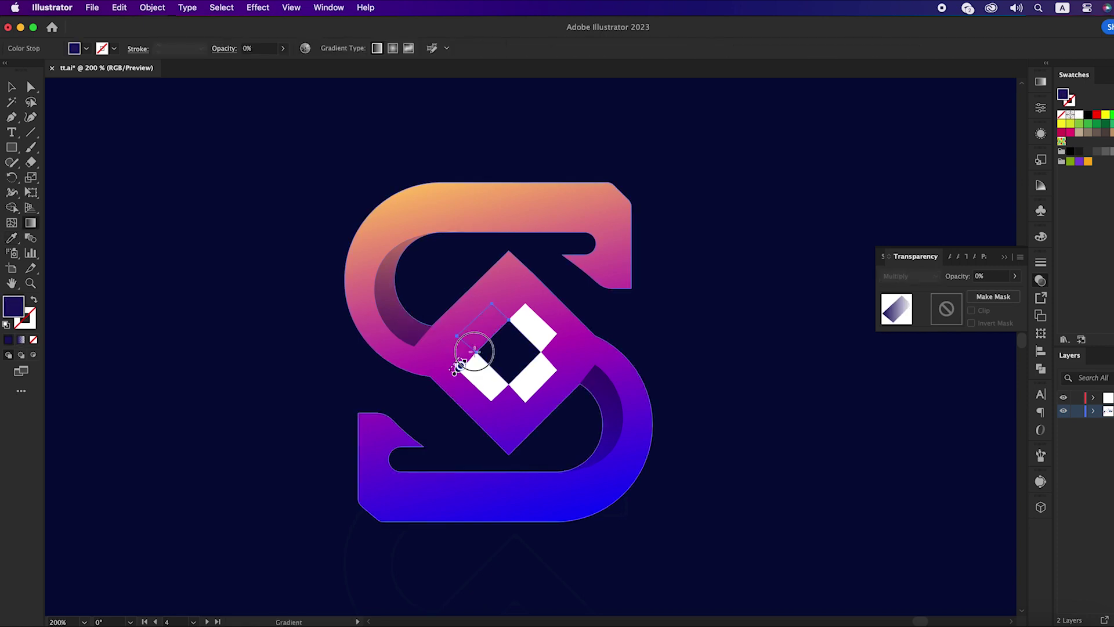
mouse_move(458, 370)
left_mouse_down()
mouse_move(502, 321)
mouse_move(529, 319)
mouse_move(550, 341)
left_mouse_up()
key("v")
left_click(515, 338)
key("i")
left_click(485, 341)
key("g")
Give the bottom-right diamond piece the shadow gradient, angled across it.
key("v")
left_click(535, 379)
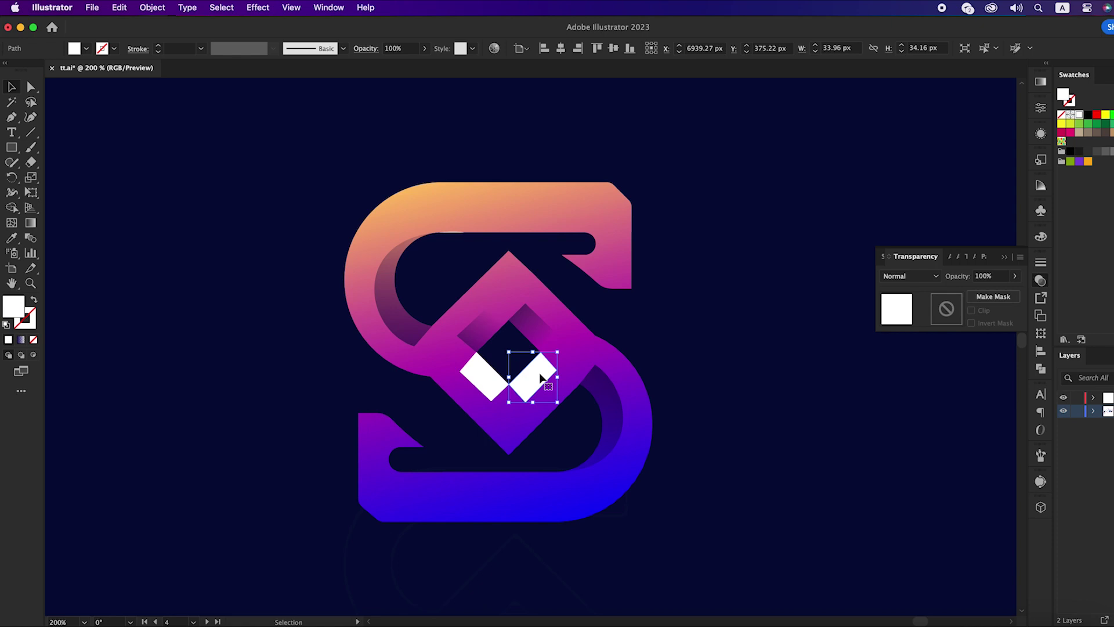
key("i")
left_click(542, 326)
key("g")
left_click_drag(514, 394, 552, 350)
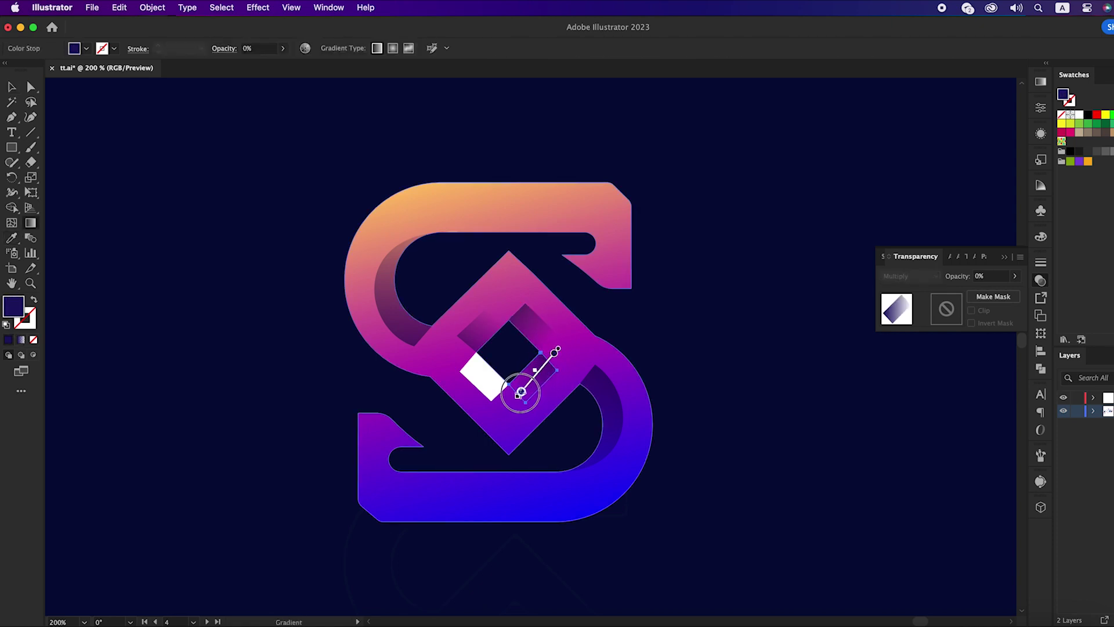
Give the bottom-left diamond piece the angled shadow gradient, then deselect and zoom out.
key("v")
left_click(484, 376)
key("i")
left_click(528, 377)
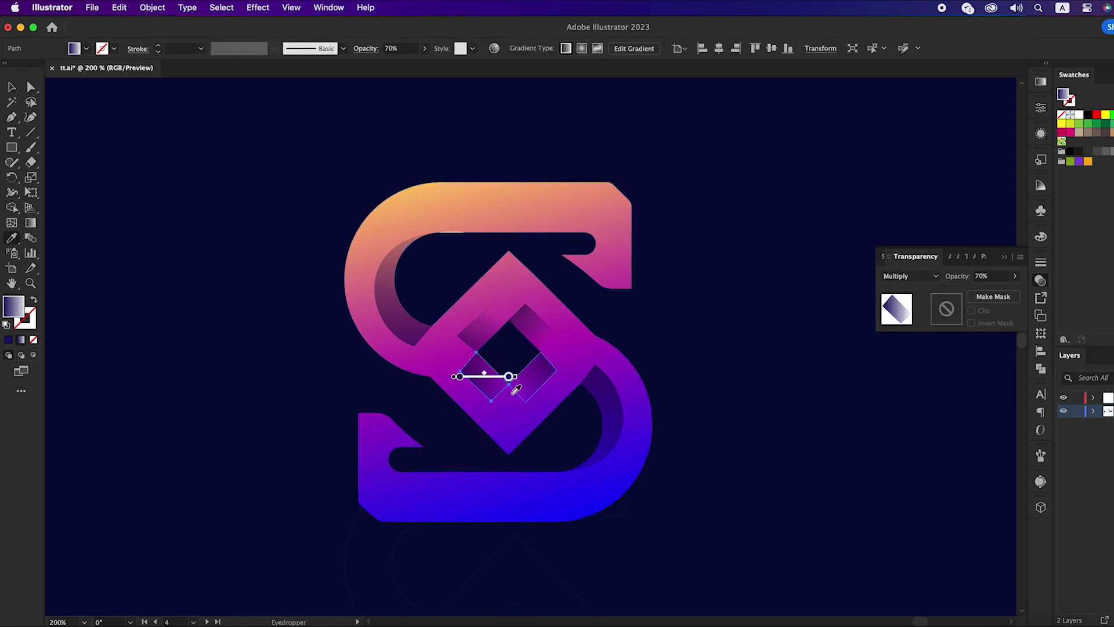
key("g")
left_click_drag(512, 400, 489, 377)
key("ctrl+shift+a")
key("ctrl+minus")
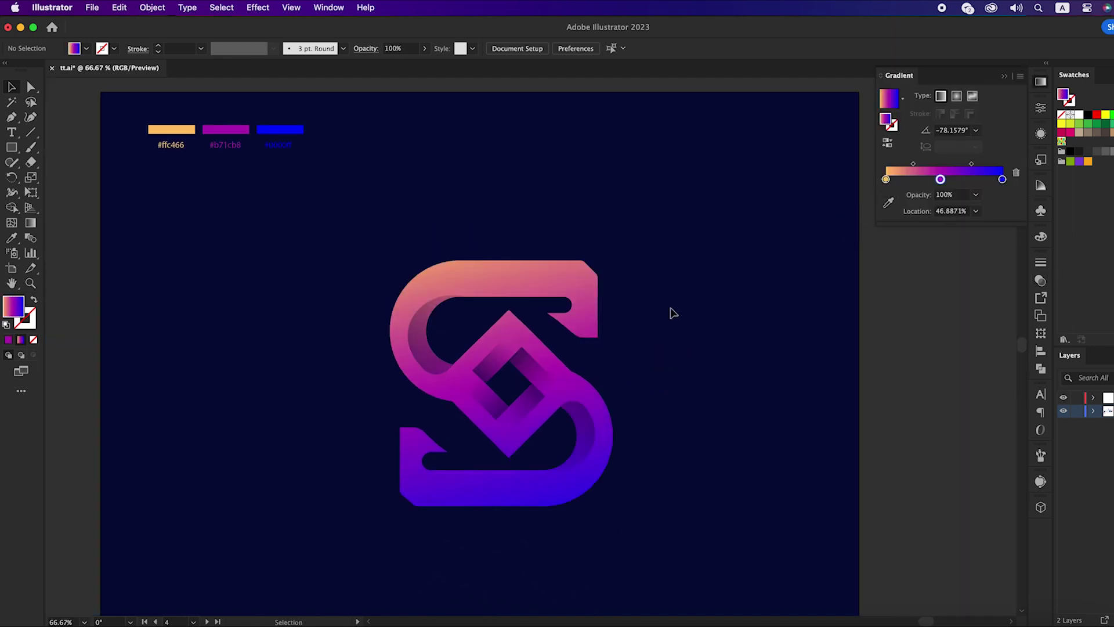
left_click_drag(666, 319, 660, 320)
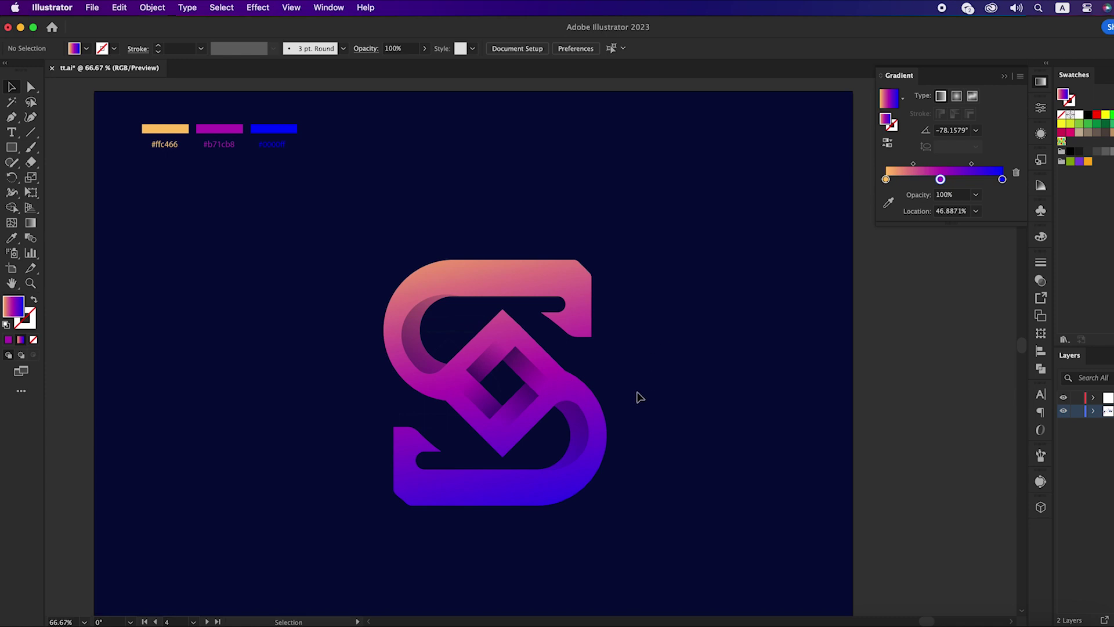
scroll(636, 401, "up", 1)
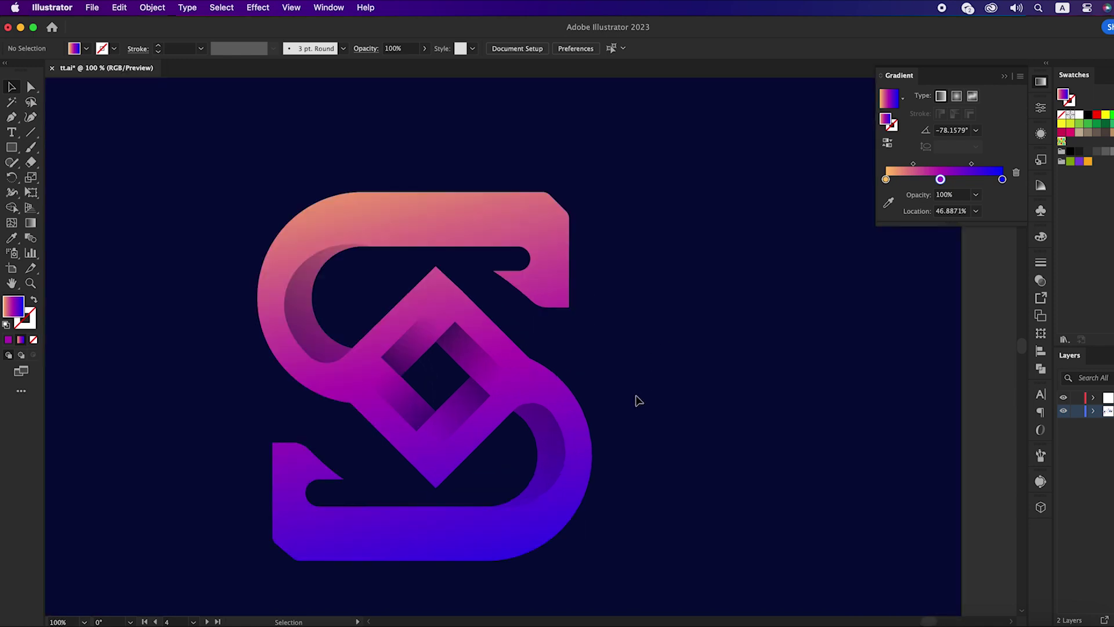
left_click_drag(637, 401, 693, 377)
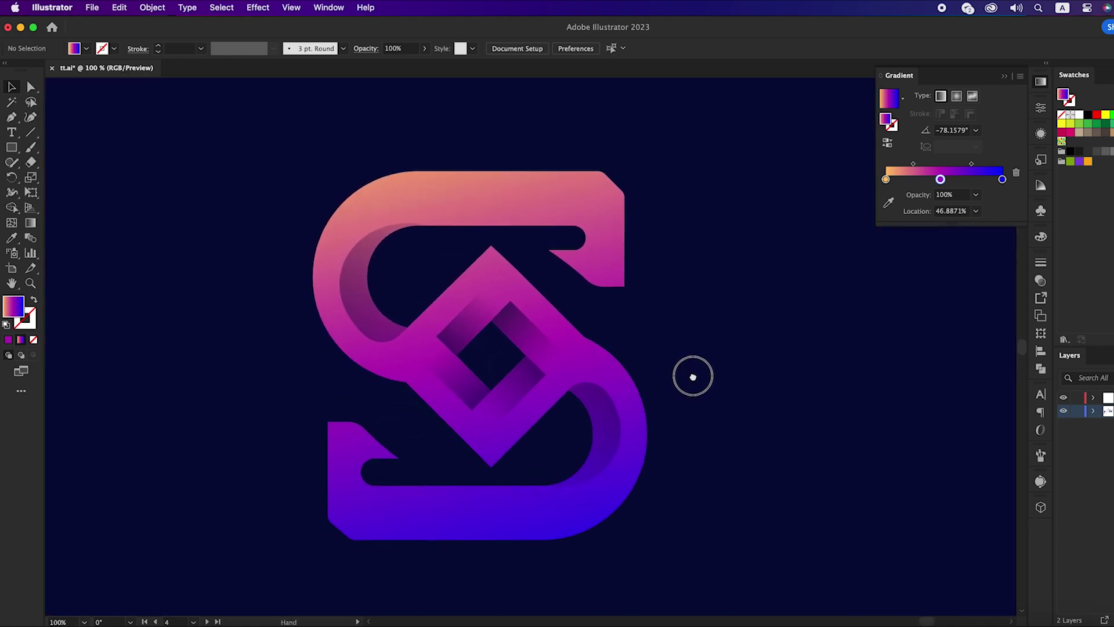